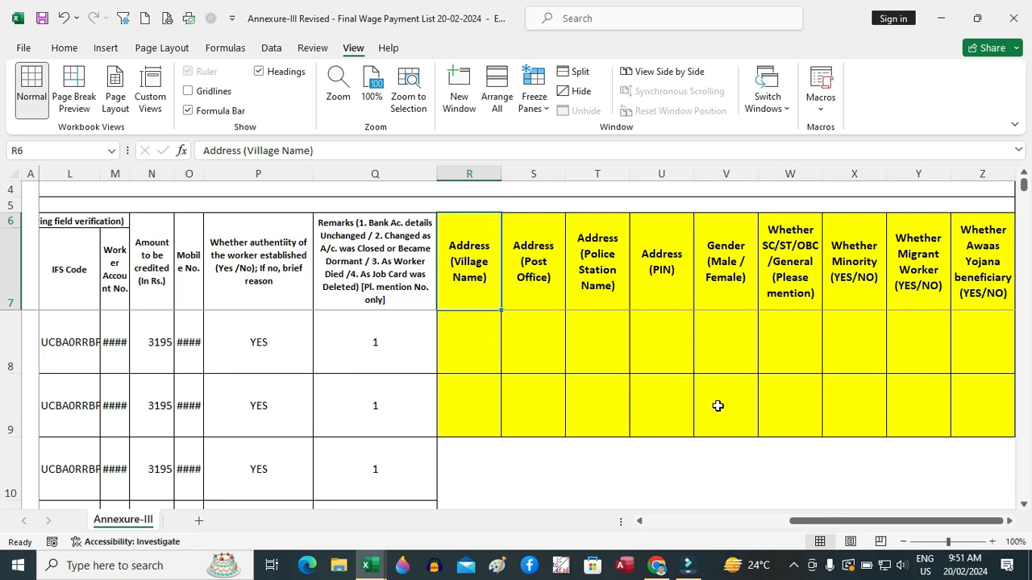
- Switch to Chrome and open the E-Muster Roll and Wagelist Report under R4 on the MGNREGA MIS reports page
{"action": "left_click", "coordinate": [656, 566]}
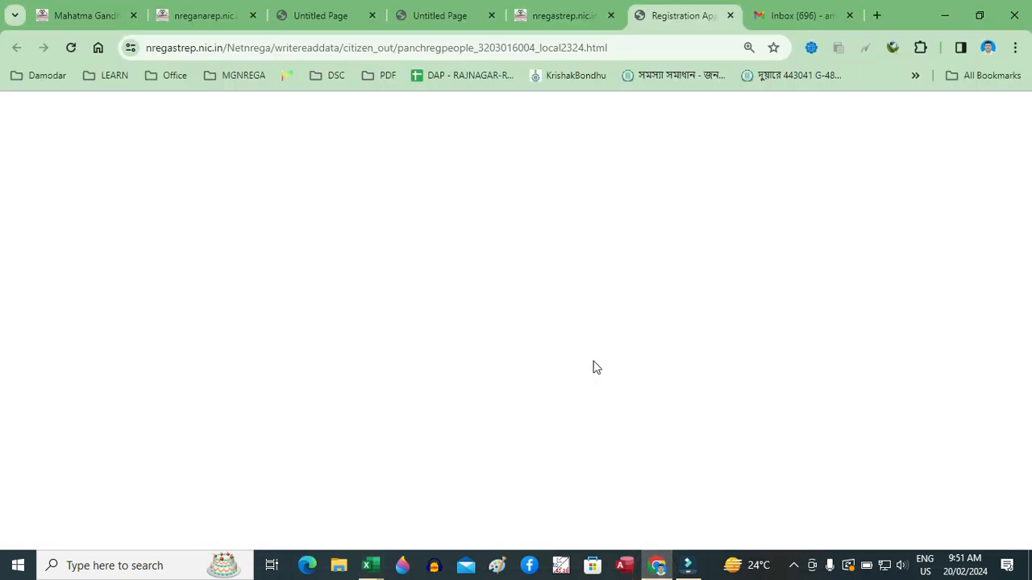
{"action": "left_click", "coordinate": [574, 18]}
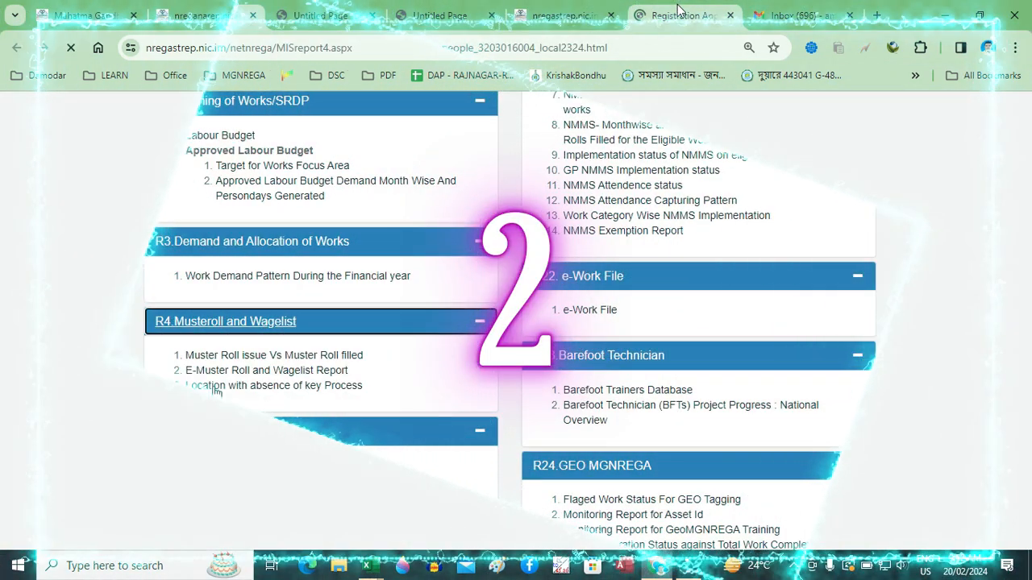
{"action": "left_click", "coordinate": [328, 372]}
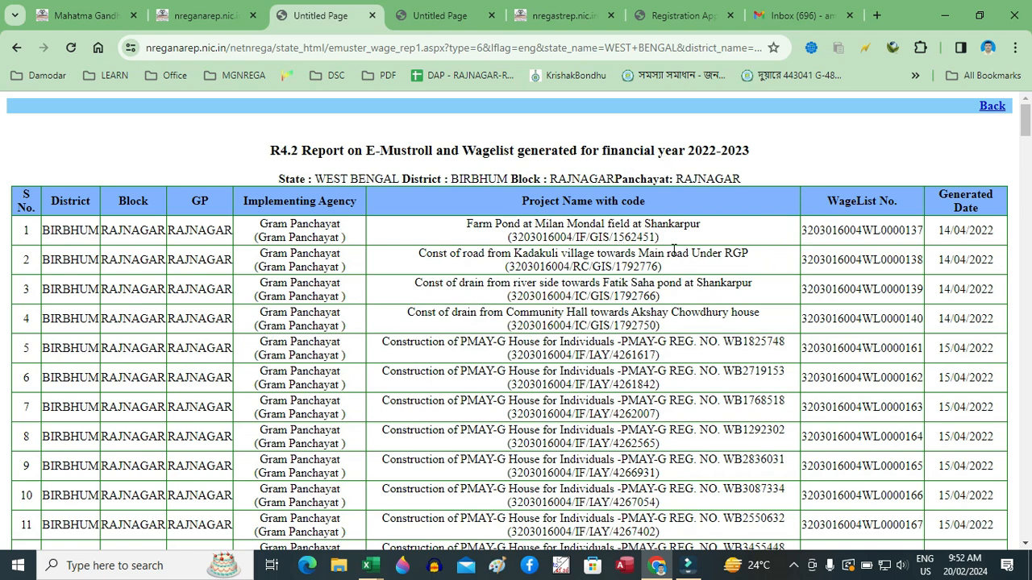
- Switch to the Wage List and Application Register workbook in Excel and review the WageList, Application Register and FTO Copied sheets
{"action": "key", "text": "alt+Tab"}
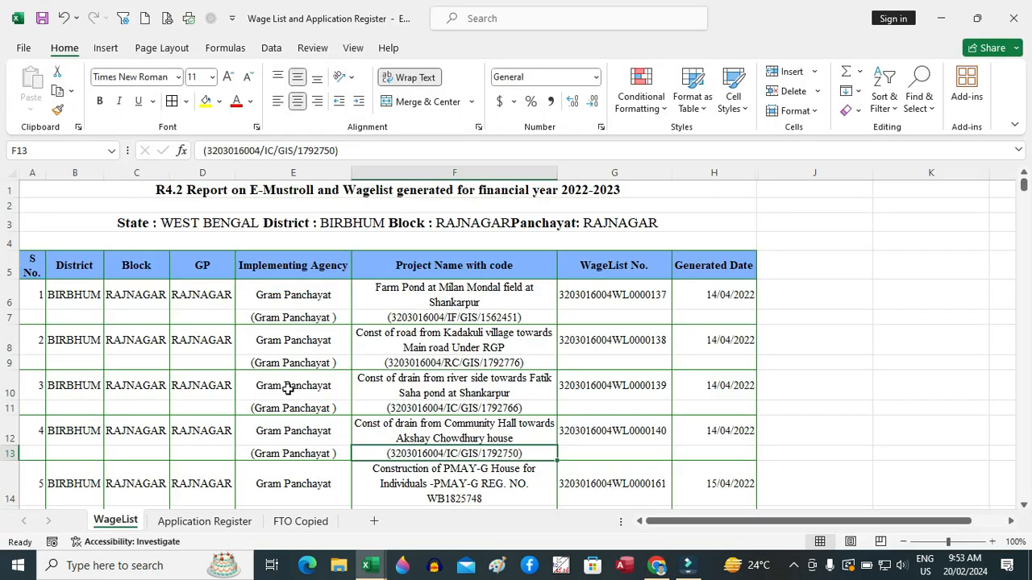
{"action": "left_click", "coordinate": [256, 244]}
{"action": "left_click", "coordinate": [251, 223]}
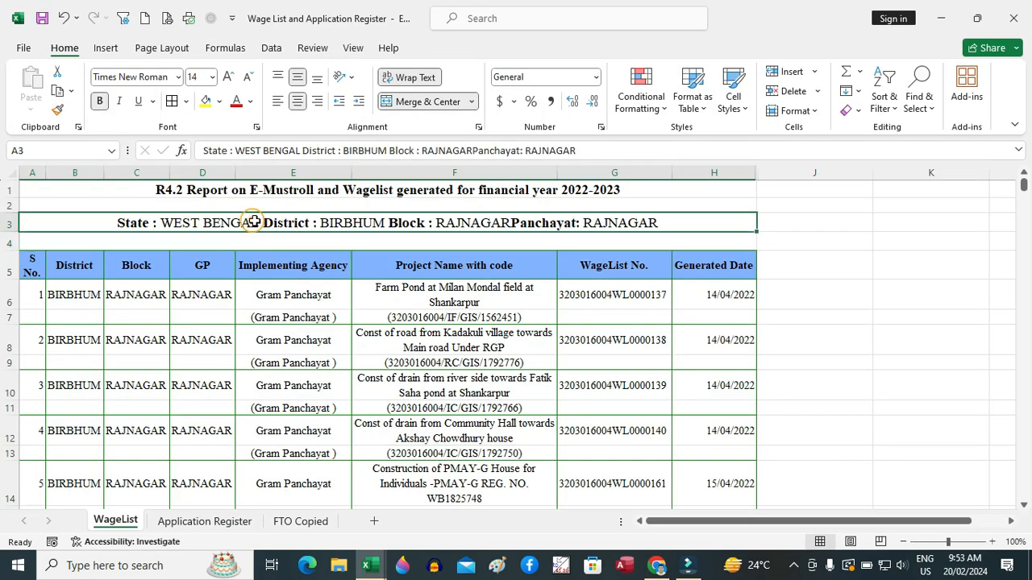
{"action": "left_click", "coordinate": [221, 526]}
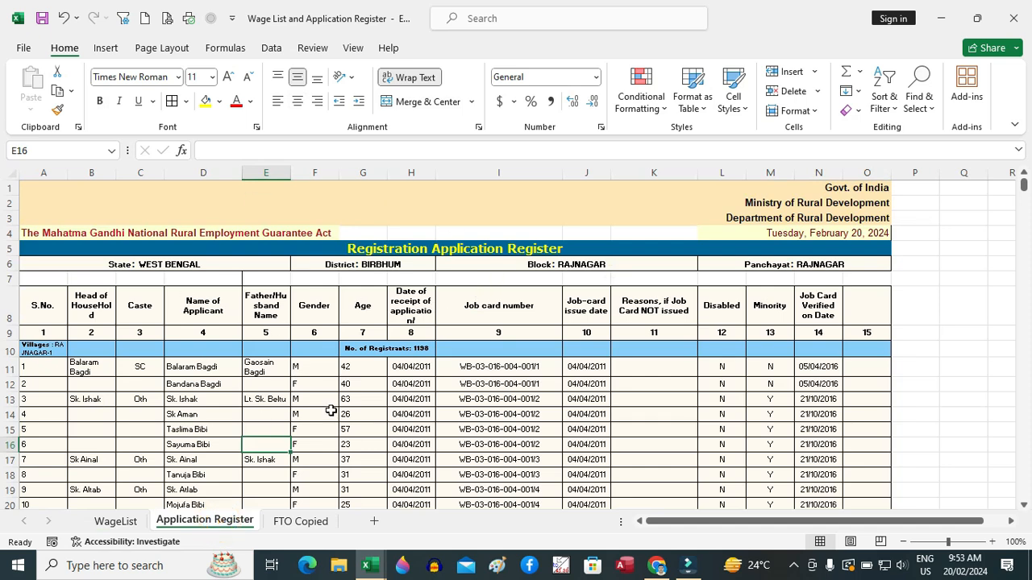
{"action": "left_click", "coordinate": [303, 522]}
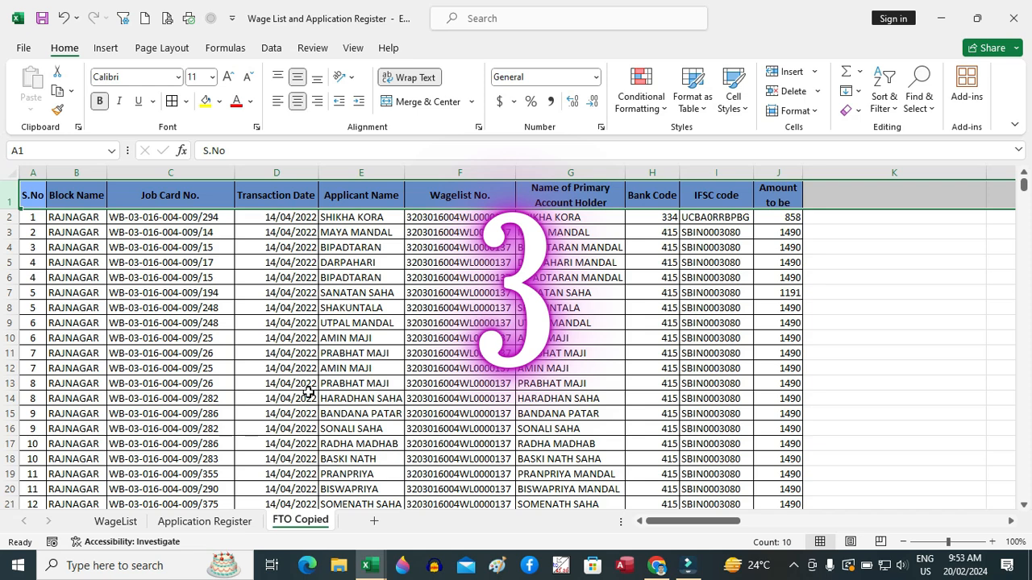
{"action": "left_click", "coordinate": [209, 218]}
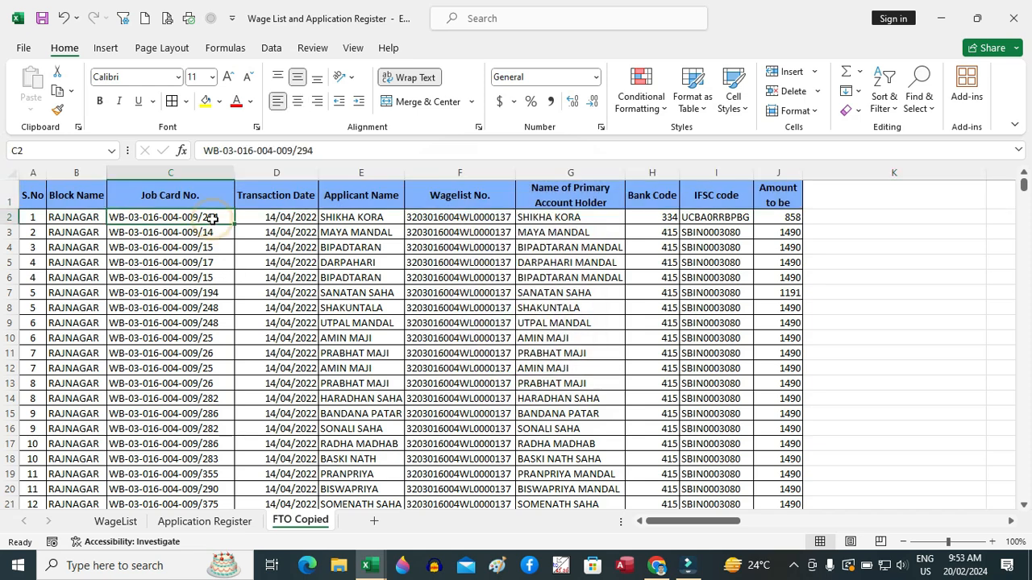
{"action": "left_click", "coordinate": [458, 219]}
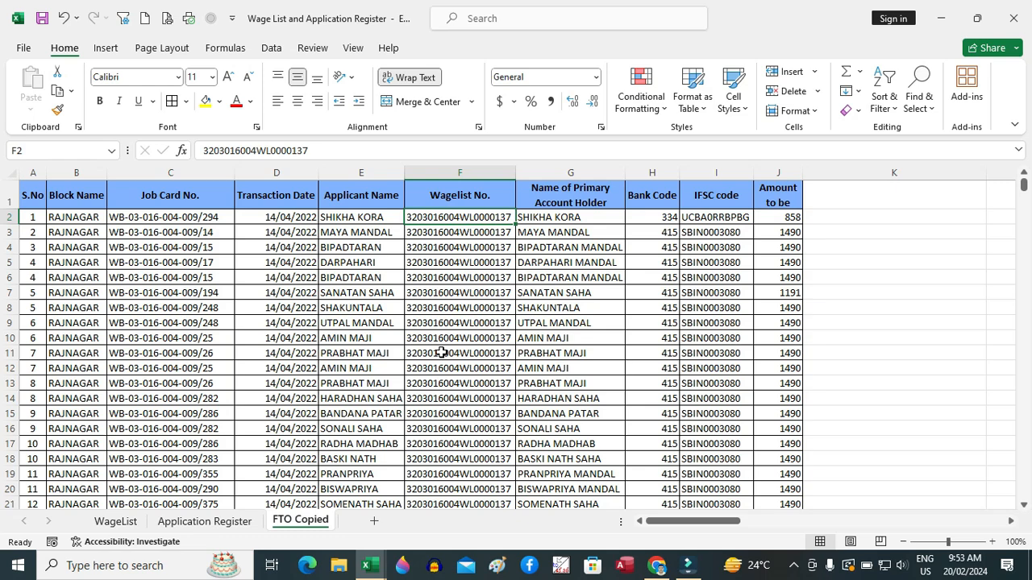
- Insert a blank column before column A on the Application Register sheet
{"action": "left_click", "coordinate": [224, 524]}
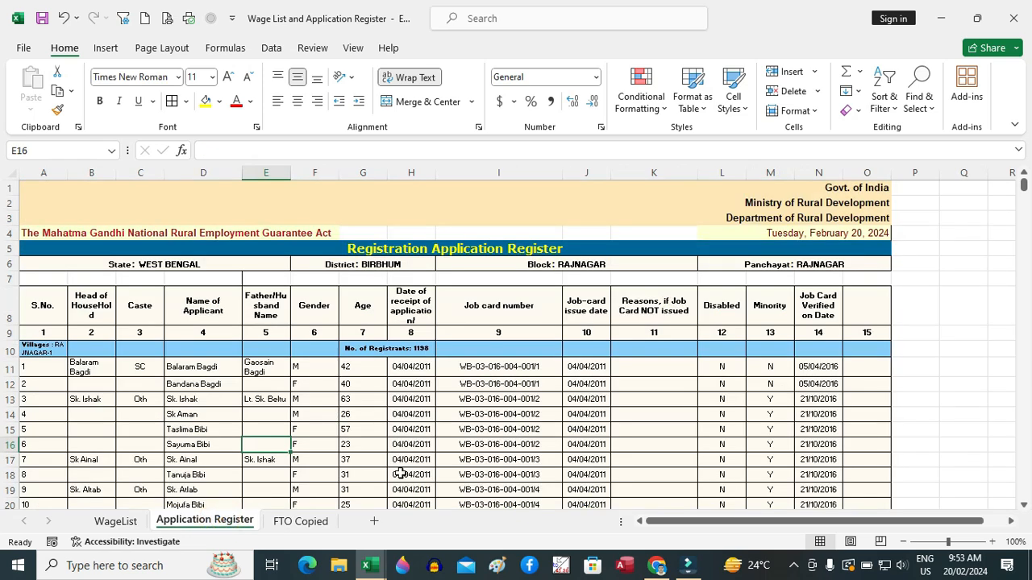
{"action": "left_click", "coordinate": [48, 172]}
{"action": "right_click", "coordinate": [53, 172]}
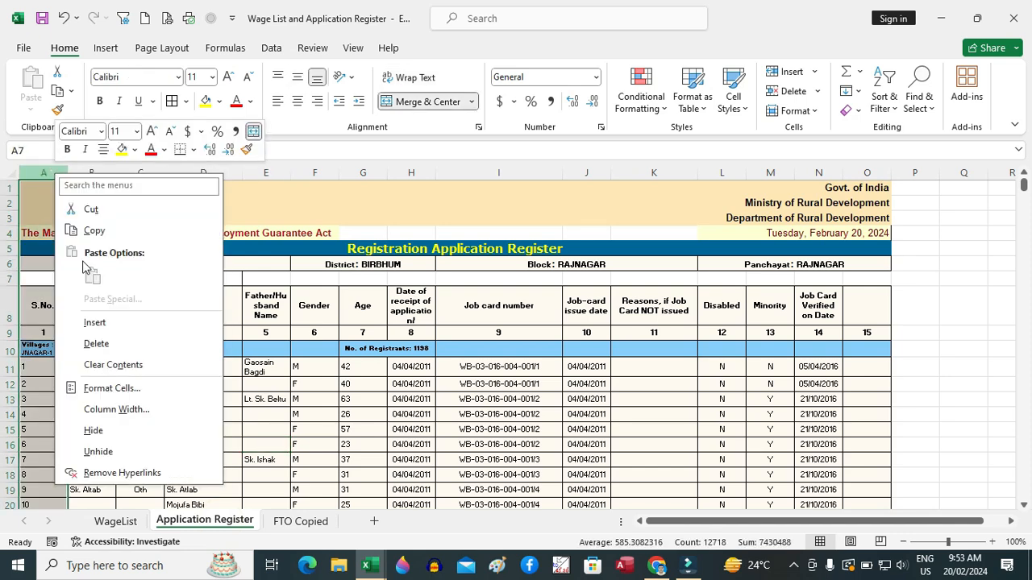
{"action": "left_click", "coordinate": [104, 323]}
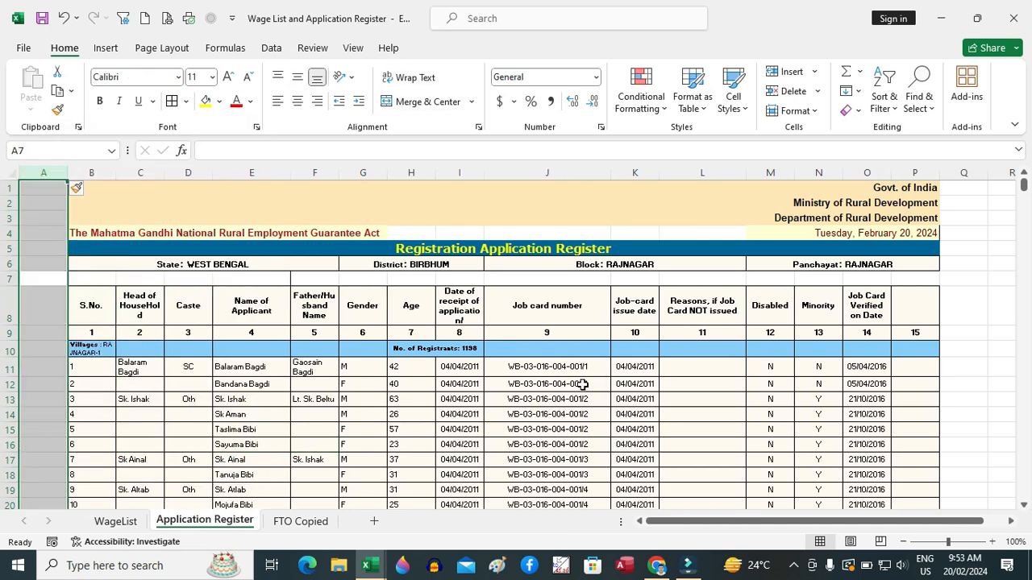
- Copy the Job card number column from its header in J8 down to the last row and paste it at A8
{"action": "left_click", "coordinate": [541, 307]}
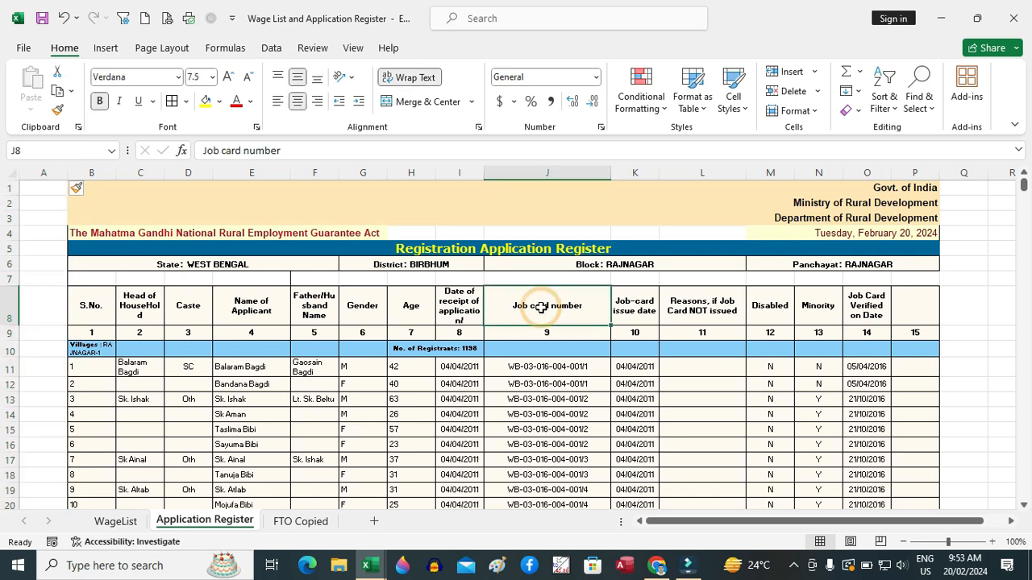
{"action": "key", "text": "ctrl+shift+End"}
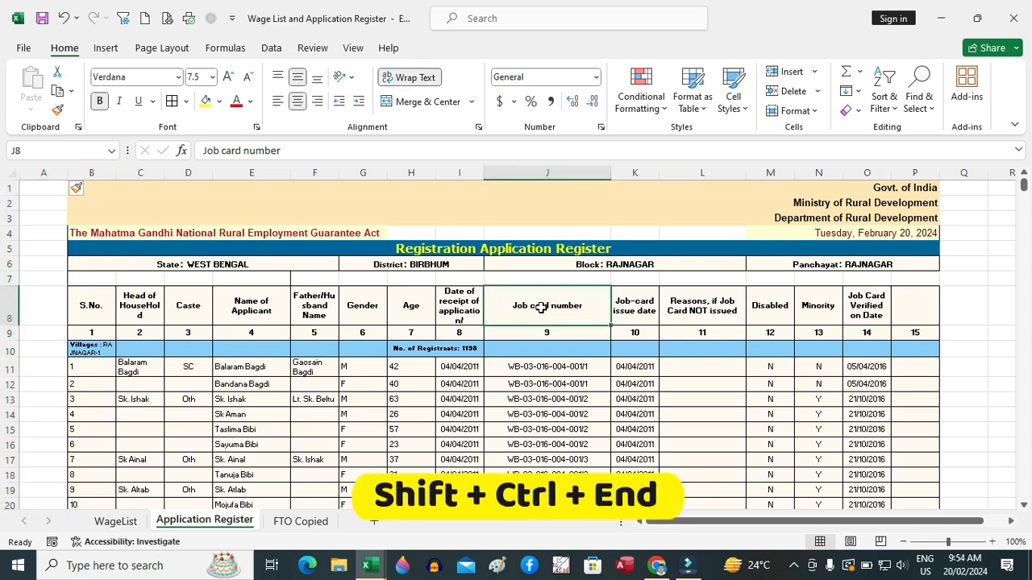
{"action": "key", "text": "shift+Left"}
{"action": "key", "text": "shift+Left"}
{"action": "key", "text": "shift+Left"}
{"action": "key", "text": "shift+Left"}
{"action": "key", "text": "shift+Left"}
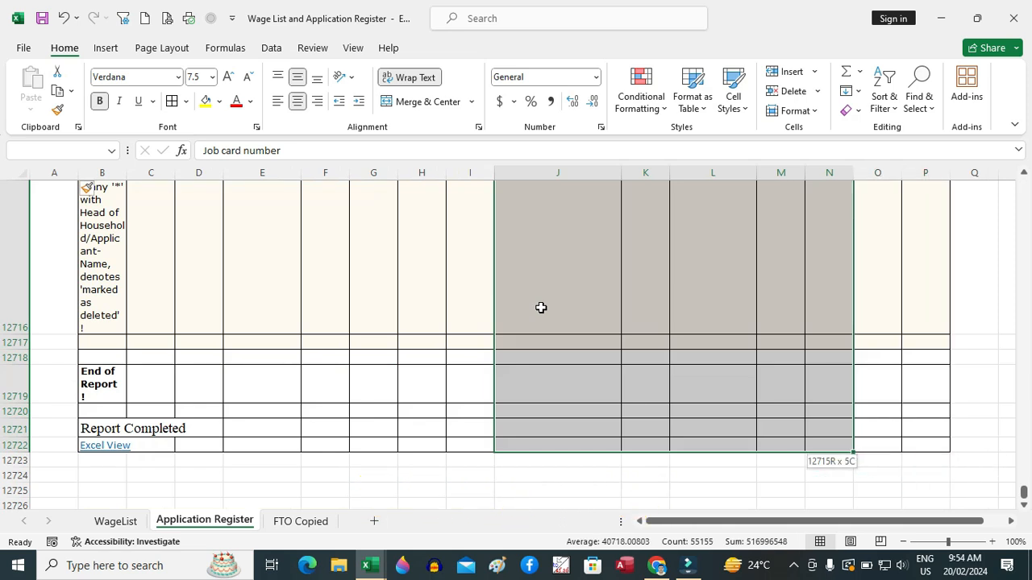
{"action": "key", "text": "shift+Left"}
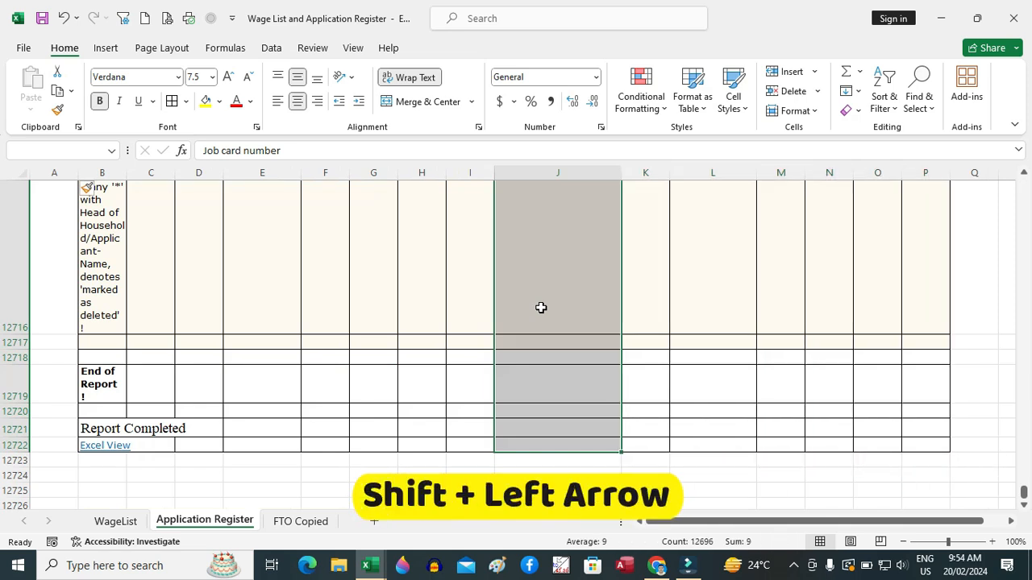
{"action": "key", "text": "ctrl+c"}
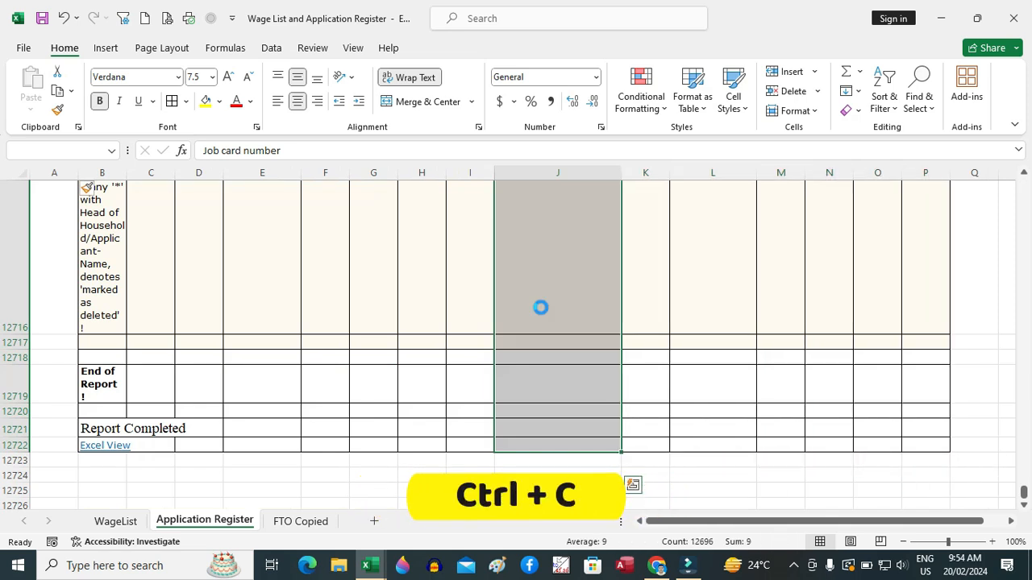
{"action": "key", "text": "ctrl+Home"}
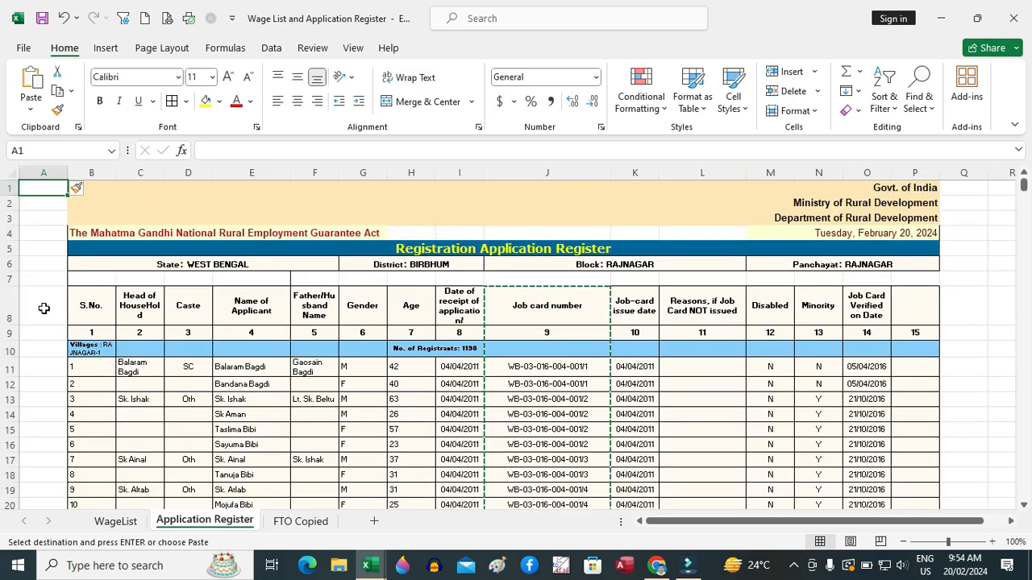
{"action": "left_click", "coordinate": [44, 308]}
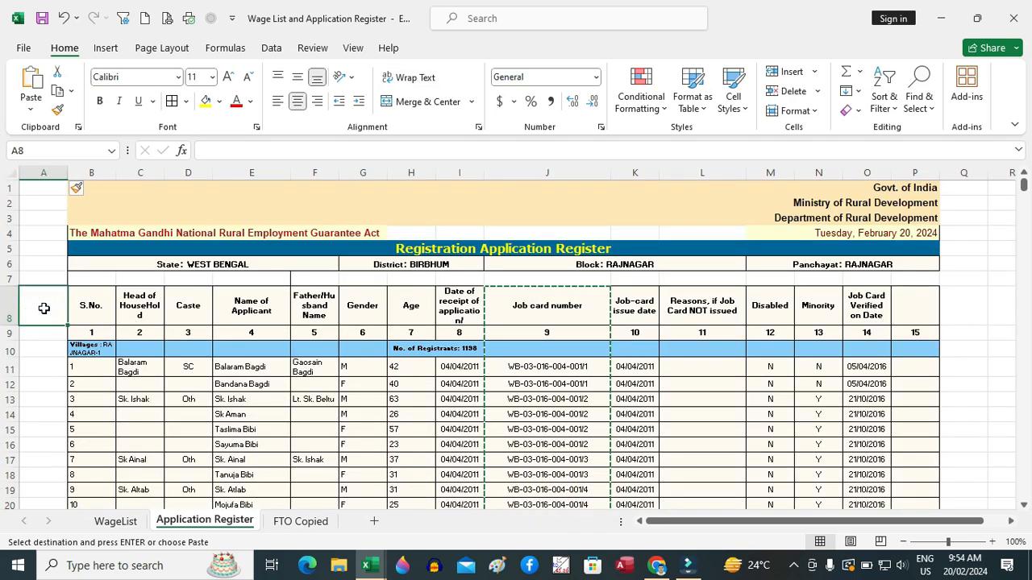
{"action": "key", "text": "ctrl+v"}
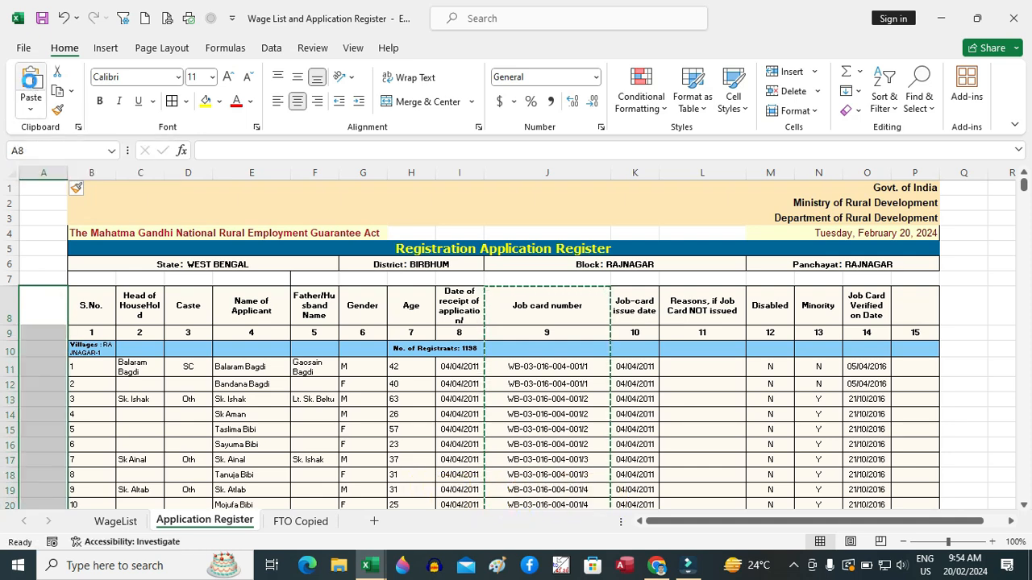
- On the WageList sheet, copy the project name and code entries from F7 to the last row and paste them at H6
{"action": "left_click", "coordinate": [115, 521]}
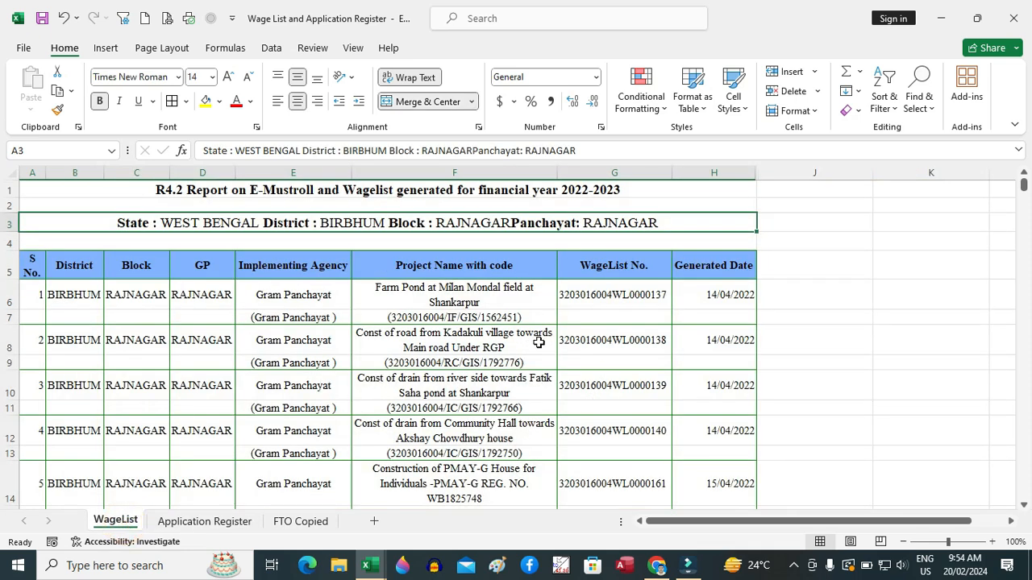
{"action": "left_click", "coordinate": [456, 318]}
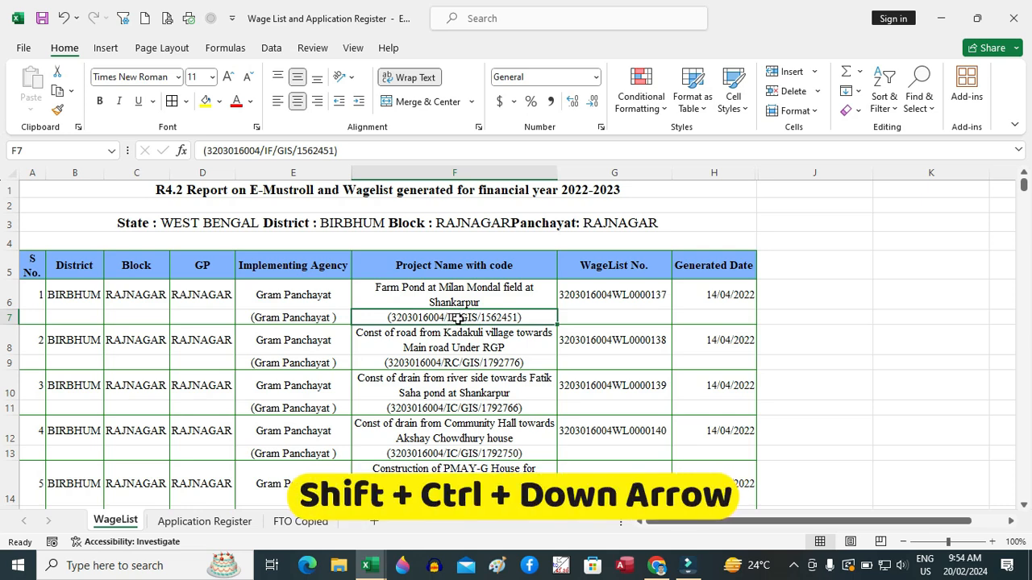
{"action": "key", "text": "ctrl+shift+Down"}
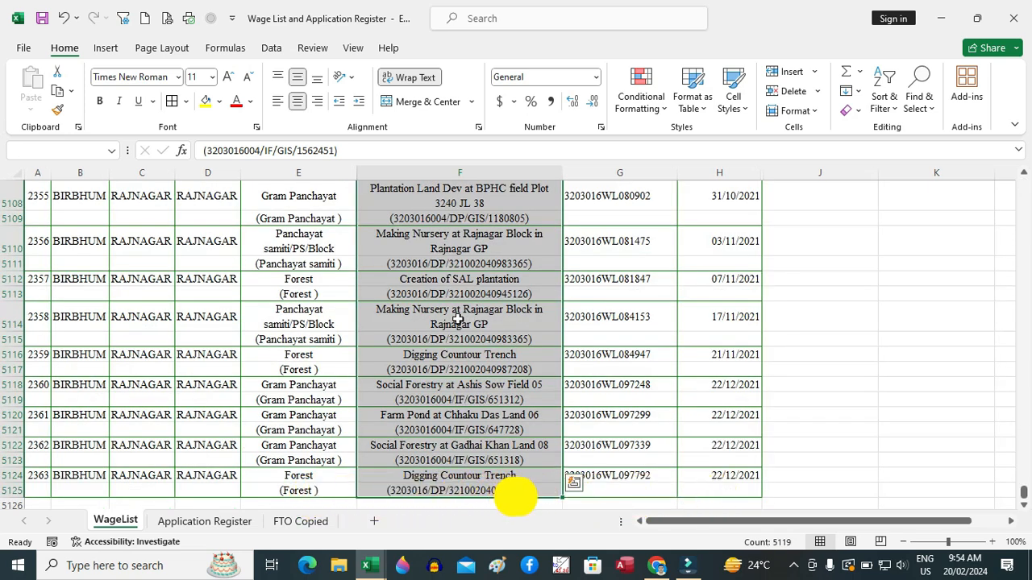
{"action": "key", "text": "ctrl+c"}
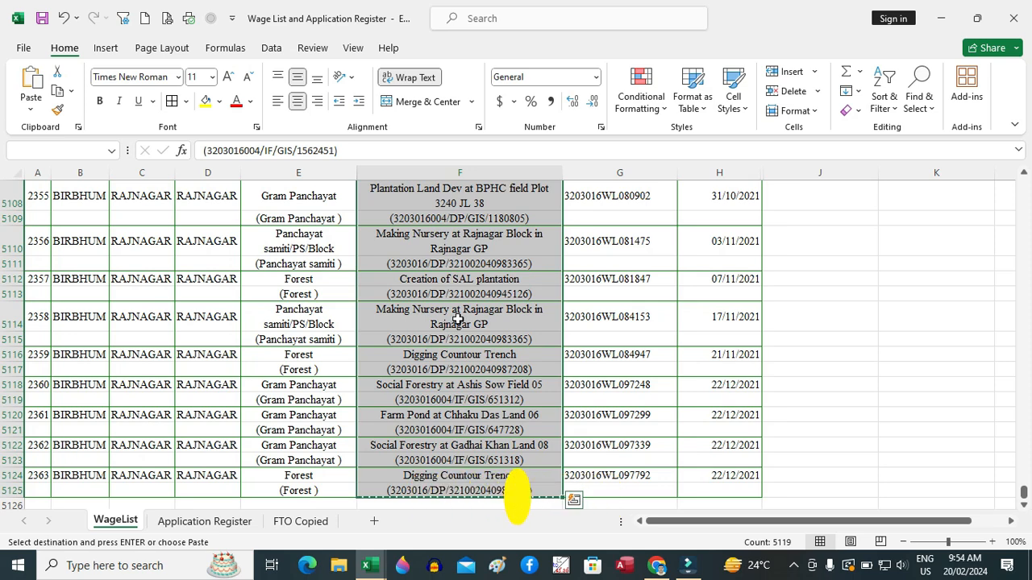
{"action": "key", "text": "ctrl+Home"}
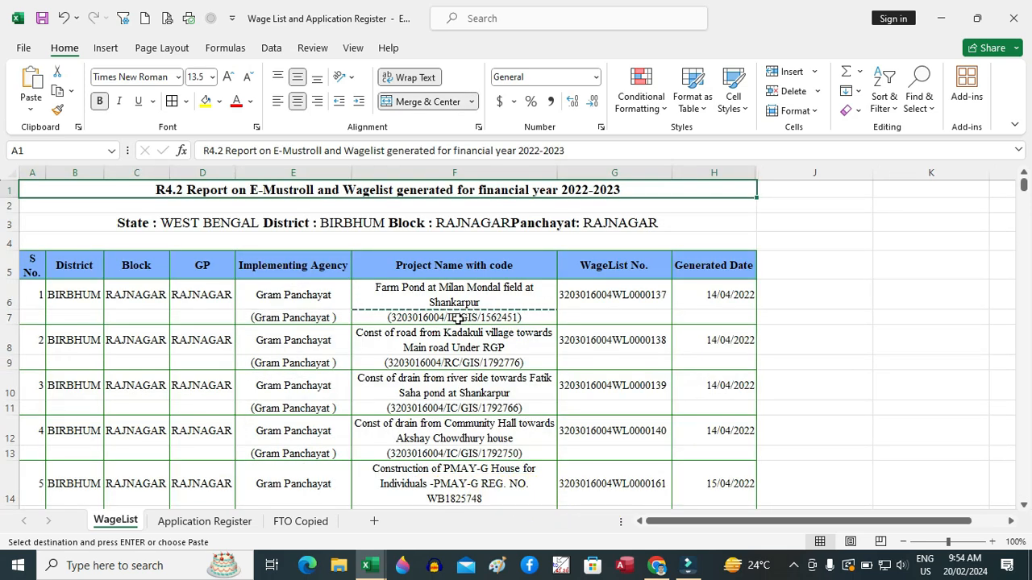
{"action": "left_click", "coordinate": [705, 293]}
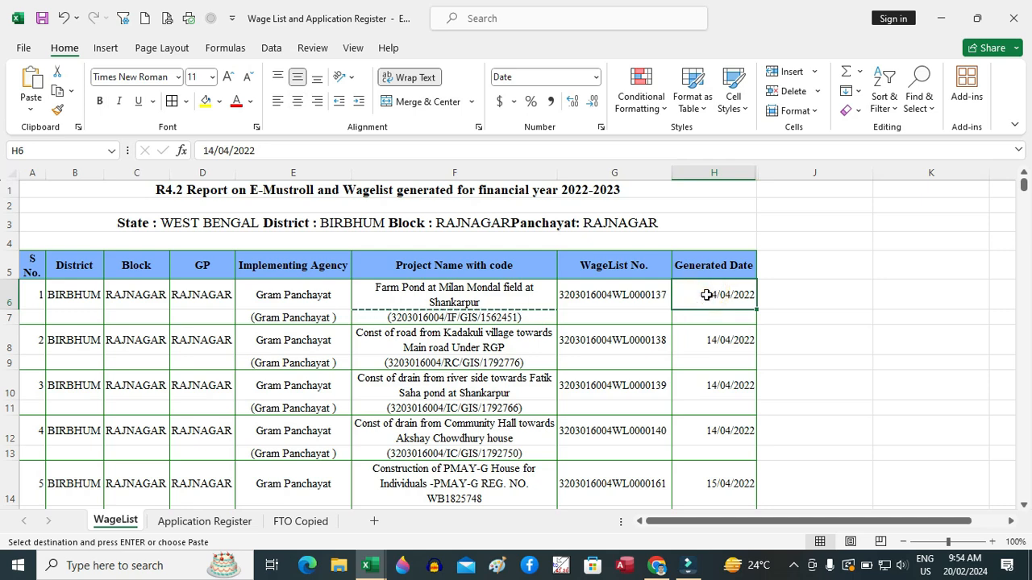
{"action": "key", "text": "ctrl+v"}
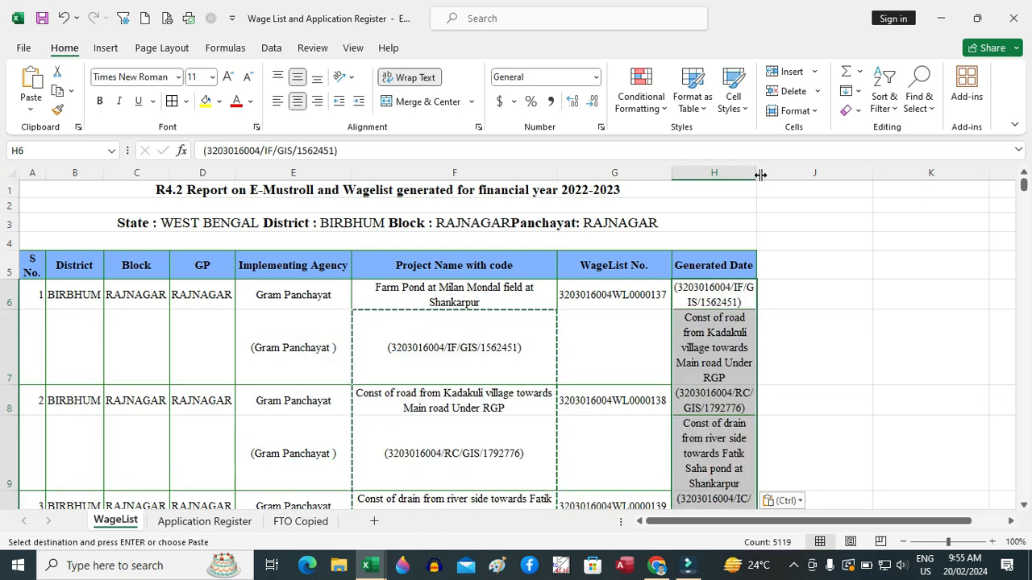
- Widen column H and rename its header in H5 as "Work Code"
{"action": "left_click_drag", "start_coordinate": [758, 172], "coordinate": [806, 172]}
{"action": "left_click", "coordinate": [611, 295]}
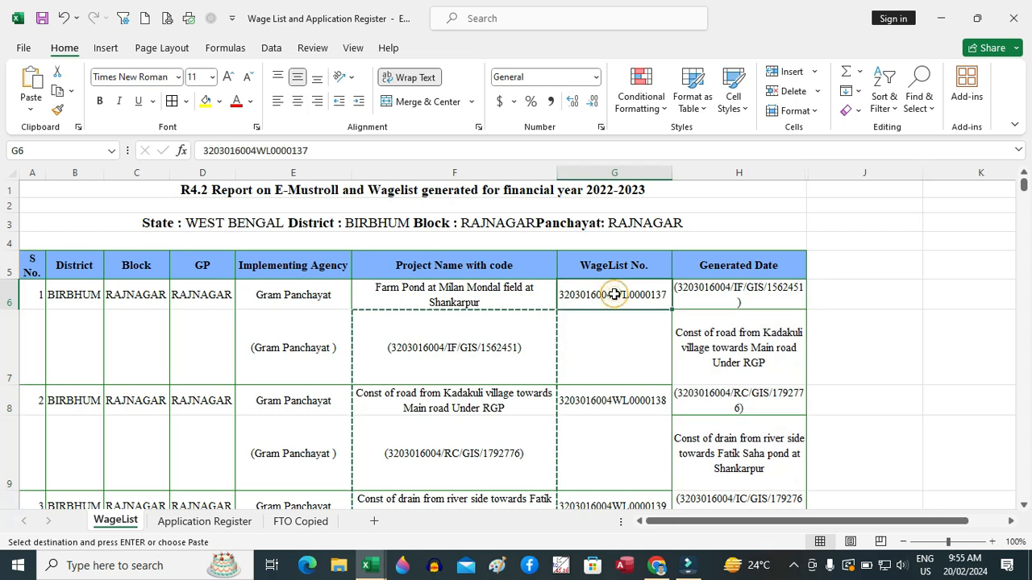
{"action": "left_click", "coordinate": [717, 298]}
{"action": "left_click", "coordinate": [752, 265]}
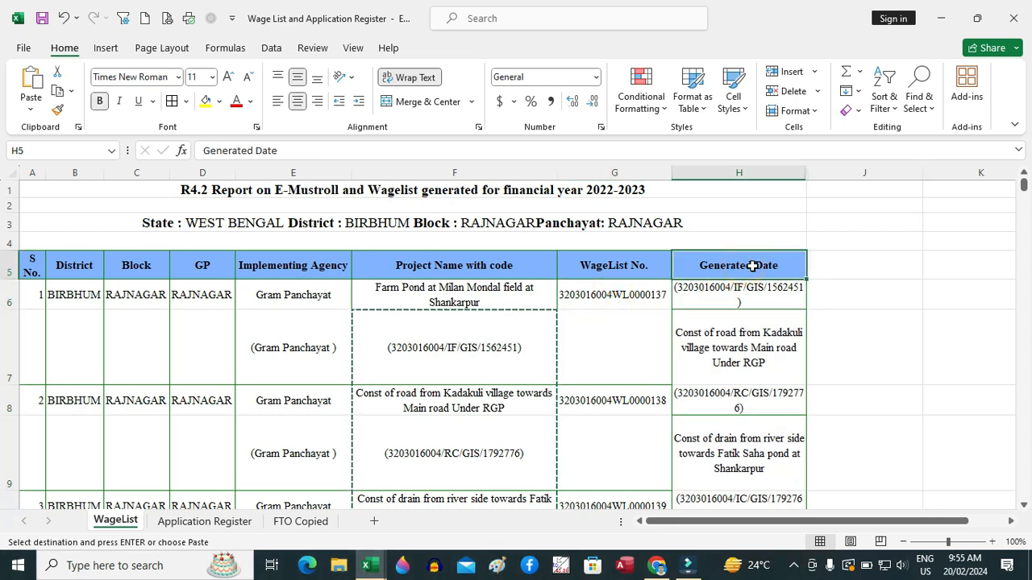
{"action": "type", "text": "Work Code"}
{"action": "key", "text": "Return"}
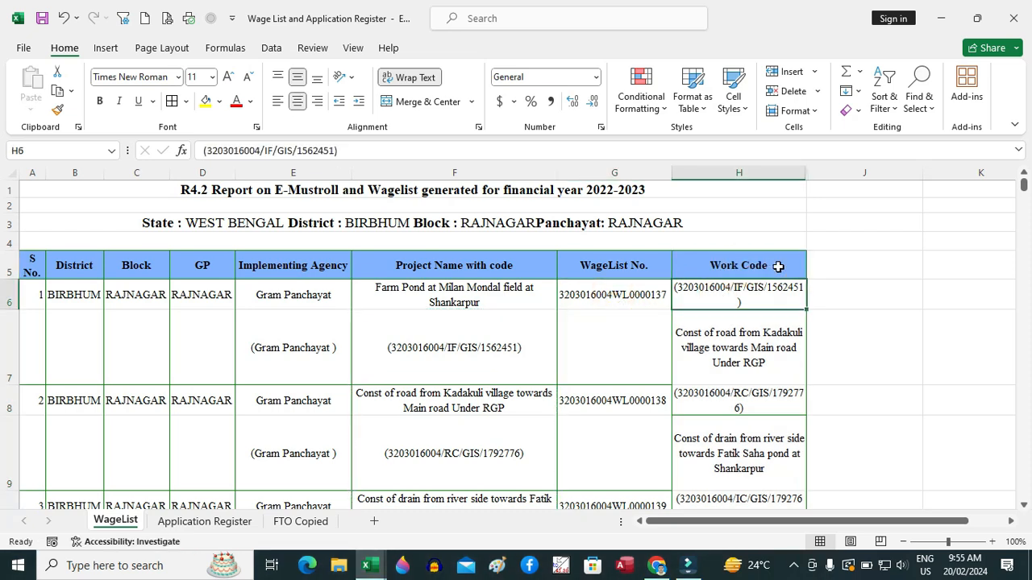
- Sort the WageList table from the header row in A5 to the last row by S No., smallest to largest
{"action": "left_click", "coordinate": [32, 267]}
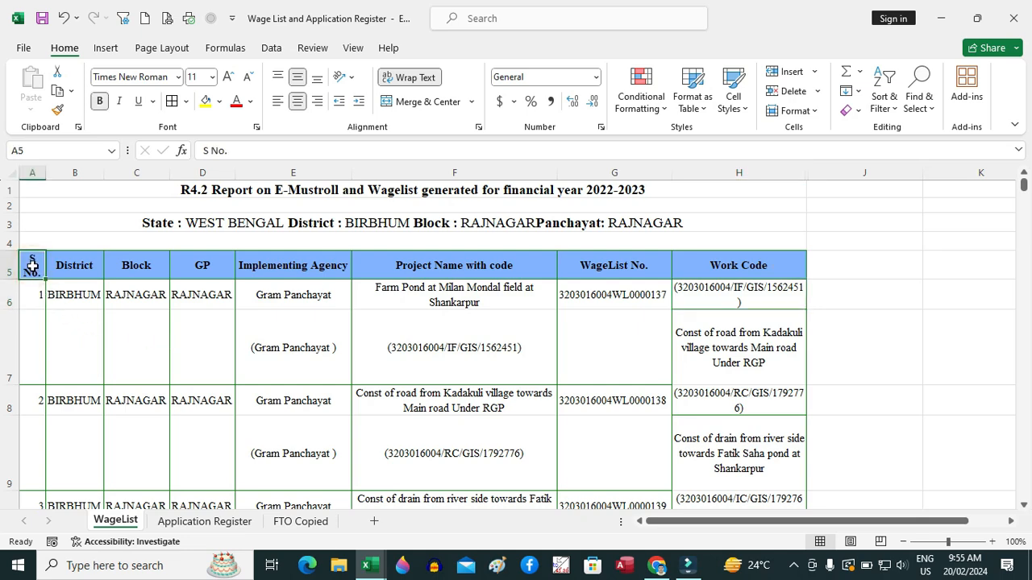
{"action": "key", "text": "ctrl+shift+End"}
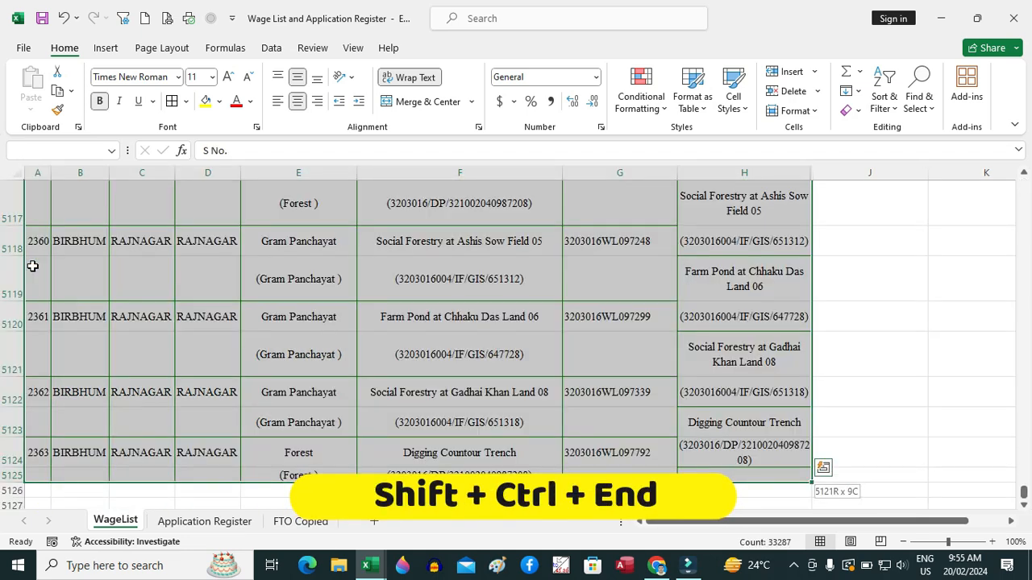
{"action": "left_click", "coordinate": [272, 48]}
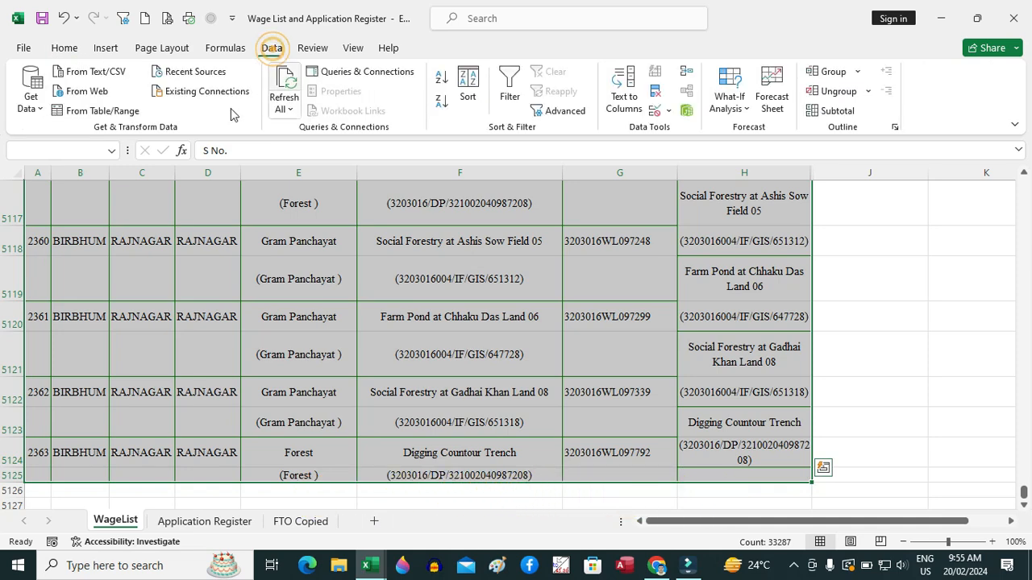
{"action": "left_click", "coordinate": [480, 90]}
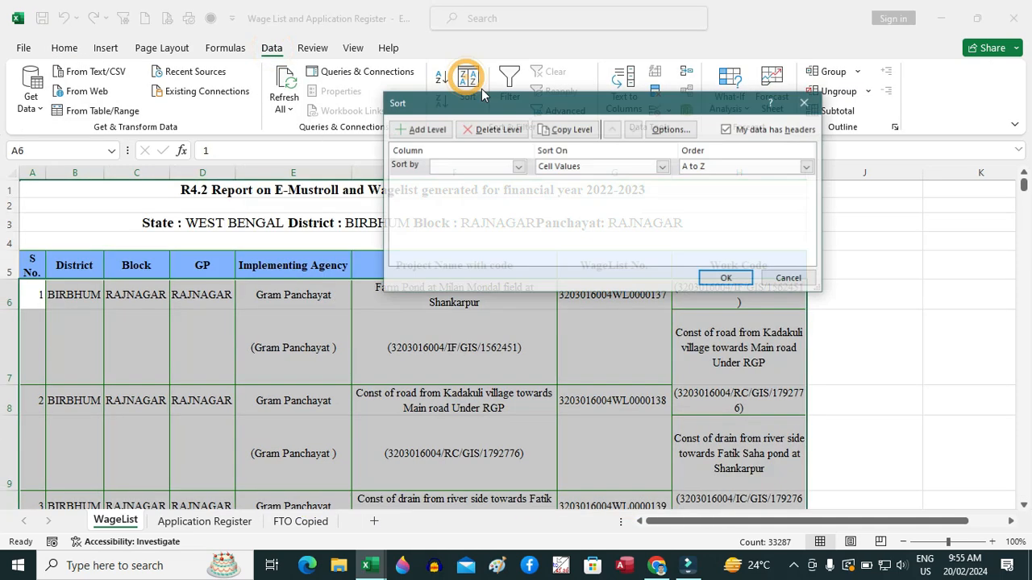
{"action": "left_click", "coordinate": [481, 164]}
{"action": "left_click", "coordinate": [469, 190]}
{"action": "left_click", "coordinate": [477, 166]}
{"action": "left_click", "coordinate": [460, 181]}
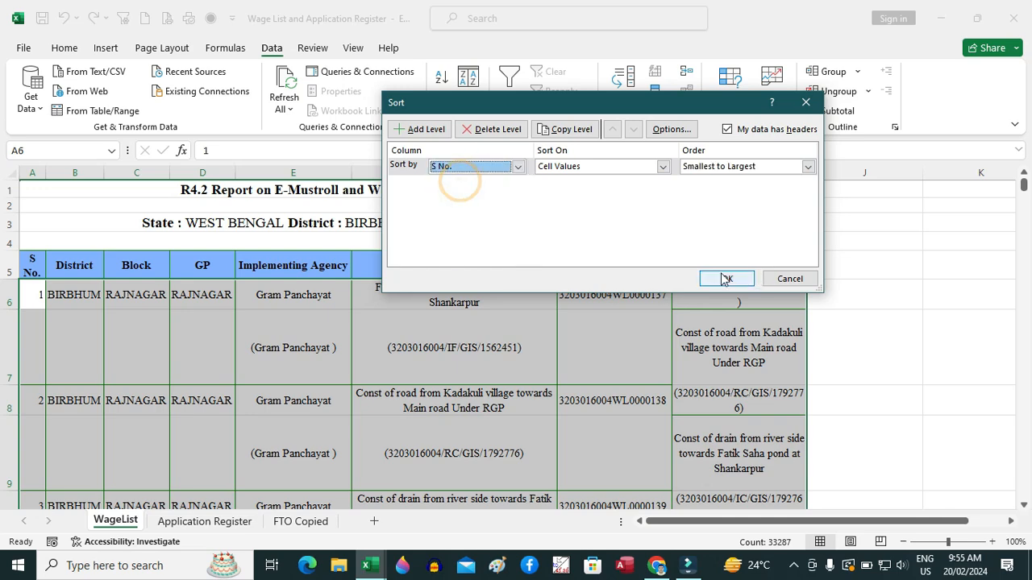
{"action": "left_click", "coordinate": [724, 279]}
- Delete the entire rows without a serial number, from A2566 to the end of the WageList sheet, and return to A1
{"action": "left_click", "coordinate": [41, 408]}
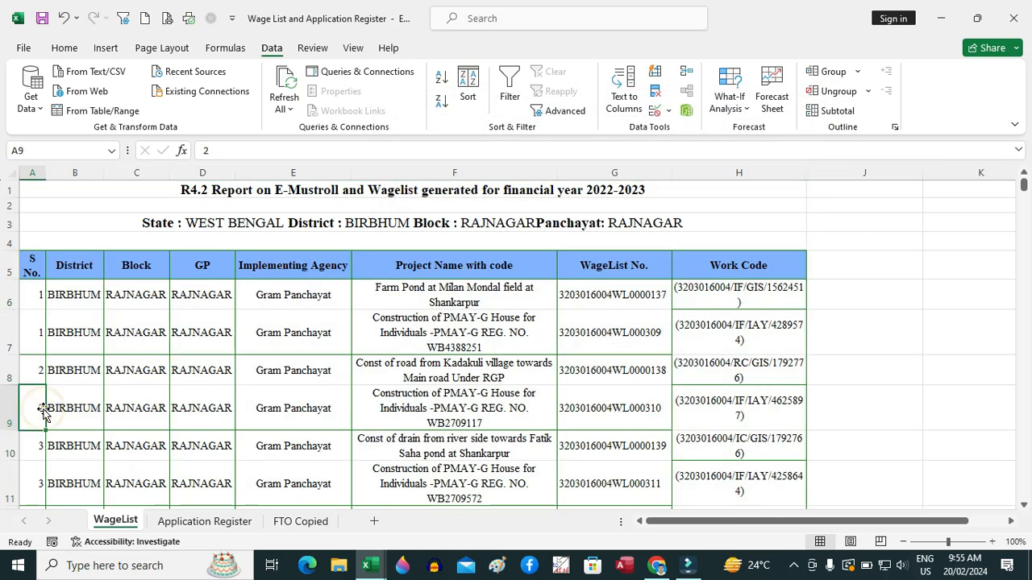
{"action": "key", "text": "ctrl+Down"}
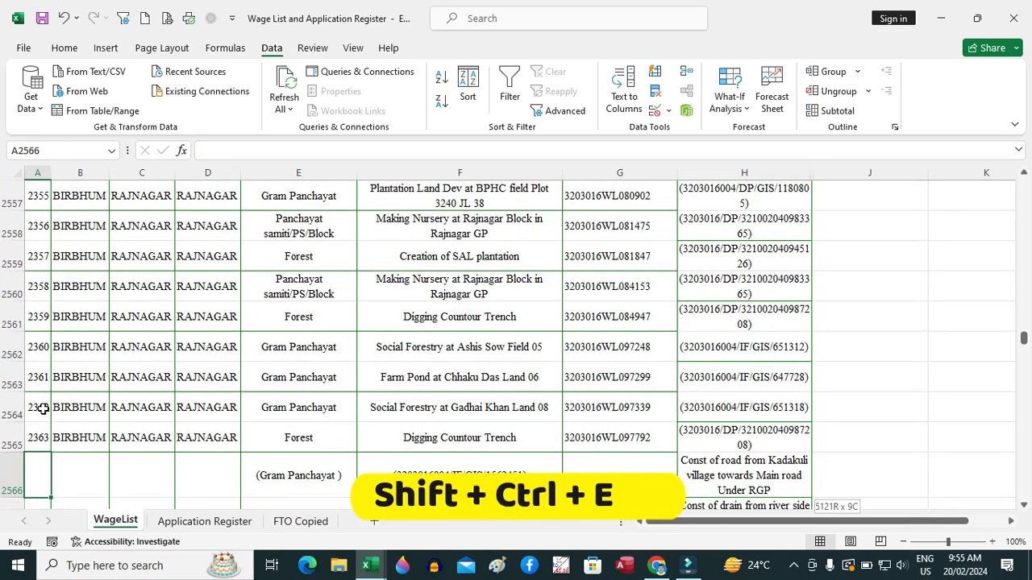
{"action": "key", "text": "ctrl+shift+End"}
{"action": "right_click", "coordinate": [175, 341]}
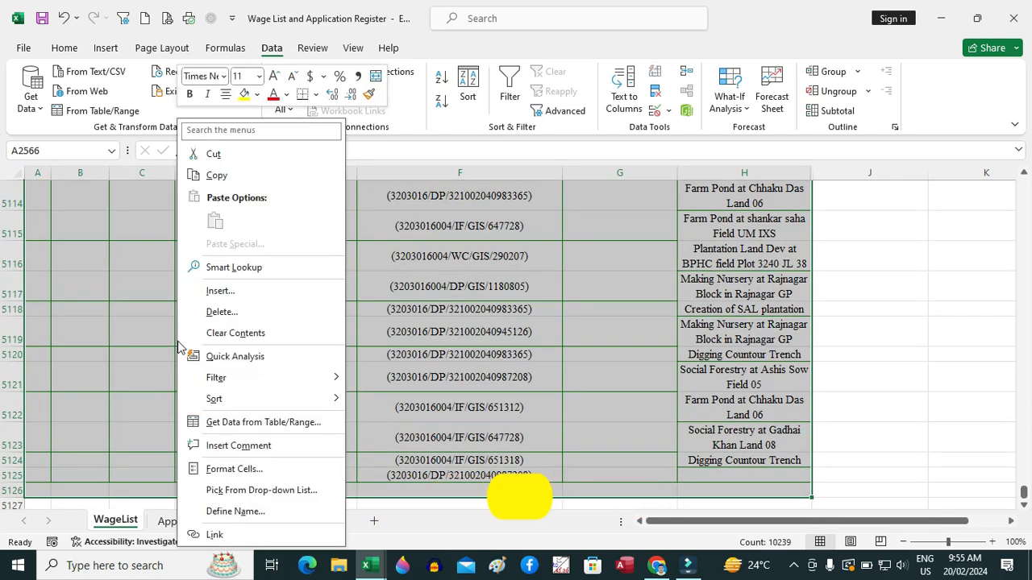
{"action": "left_click", "coordinate": [219, 313]}
{"action": "left_click", "coordinate": [211, 343]}
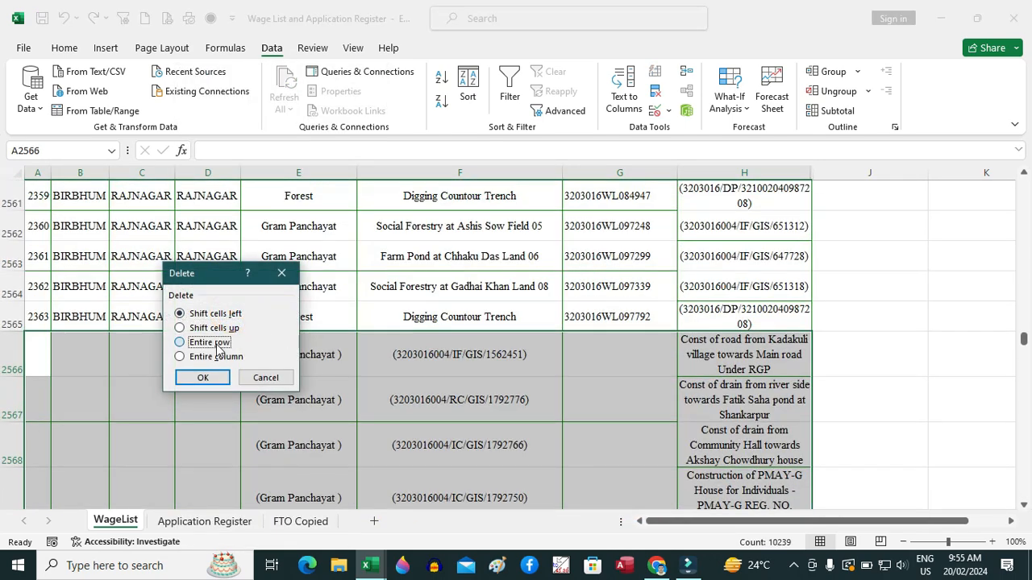
{"action": "left_click", "coordinate": [215, 383]}
{"action": "key", "text": "ctrl+Home"}
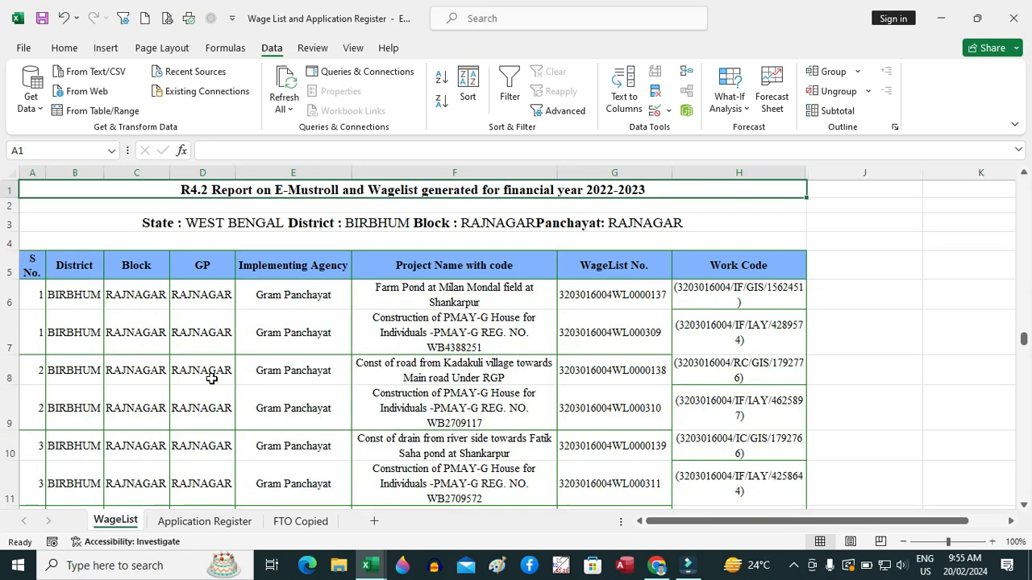
- Add the column header "PAMY BENEFICIARY" in J5 of the WageList sheet
{"action": "left_click", "coordinate": [299, 342]}
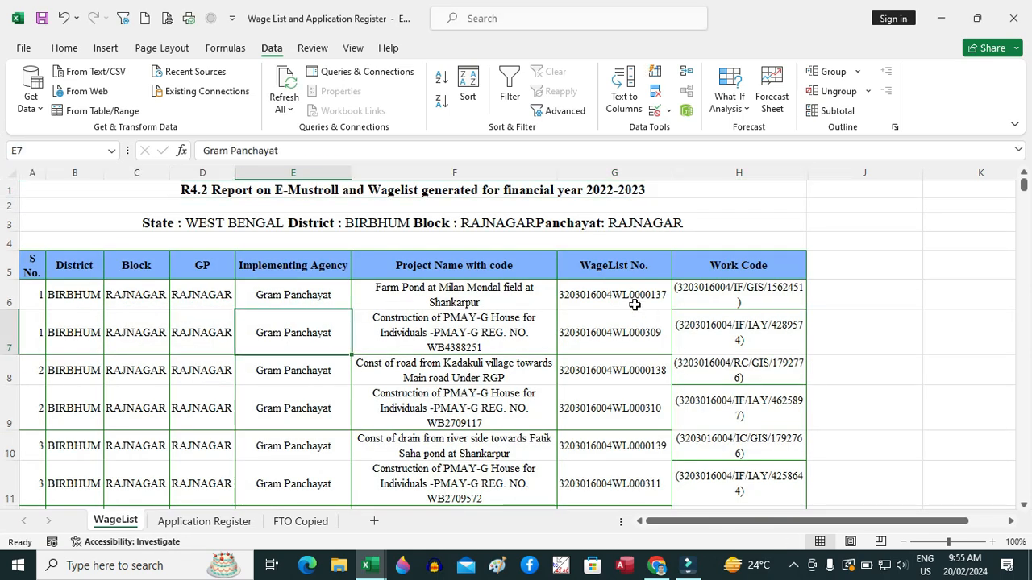
{"action": "left_click", "coordinate": [719, 299]}
{"action": "left_click", "coordinate": [852, 283]}
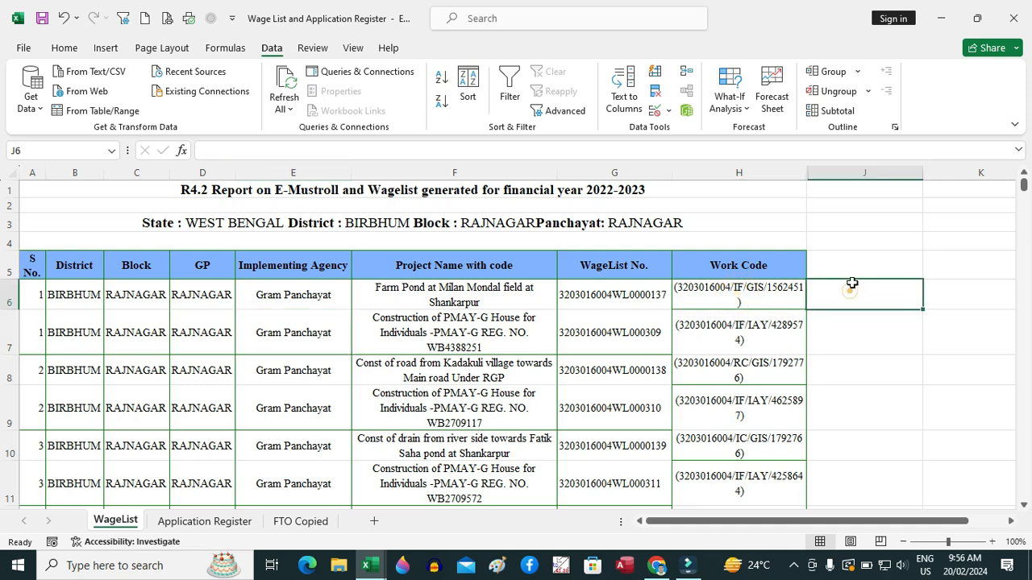
{"action": "double_click", "coordinate": [863, 266]}
{"action": "type", "text": "PA"}
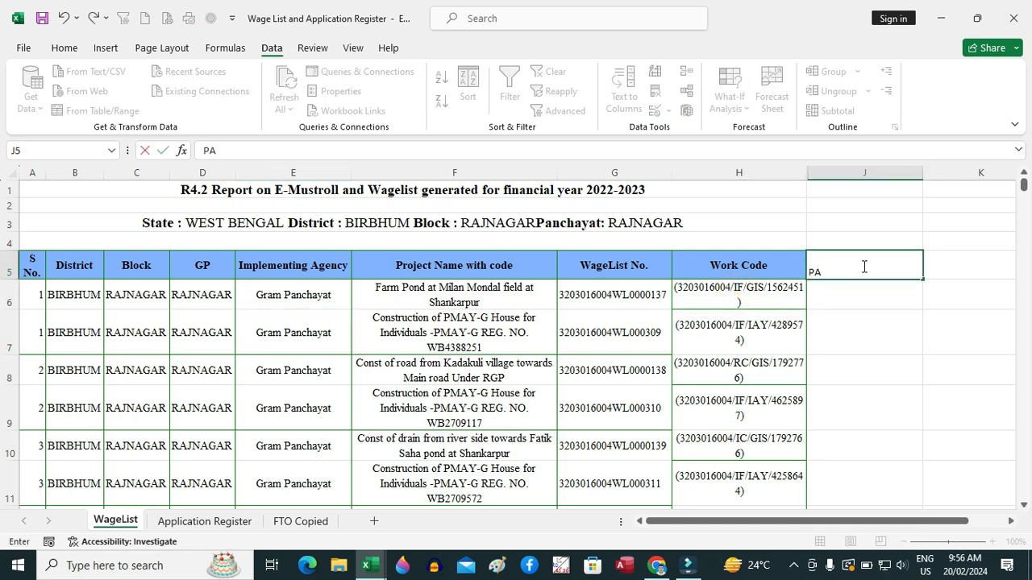
{"action": "type", "text": "MY BENEFICIARY"}
{"action": "key", "text": "Return"}
- Enter =SEARCH("/IAY/",H6) in J6 and fill the formula down the PAMY BENEFICIARY column
{"action": "left_click", "coordinate": [857, 293]}
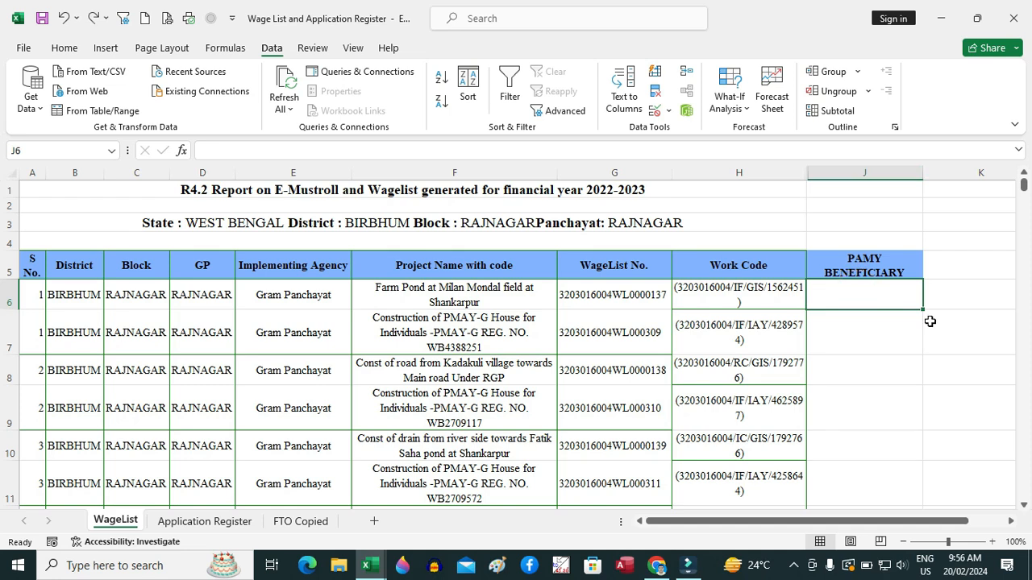
{"action": "type", "text": "="}
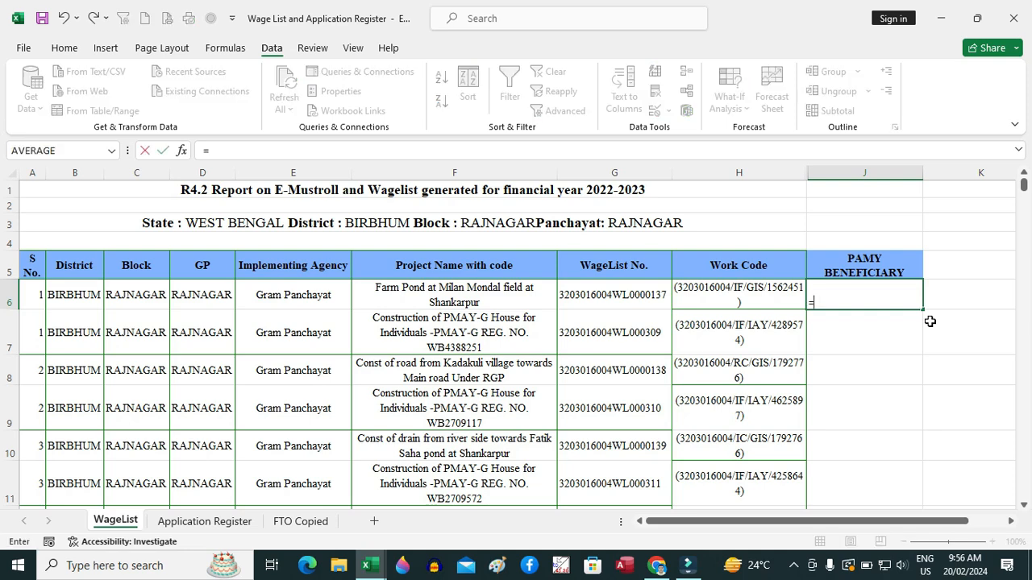
{"action": "type", "text": "SEAR"}
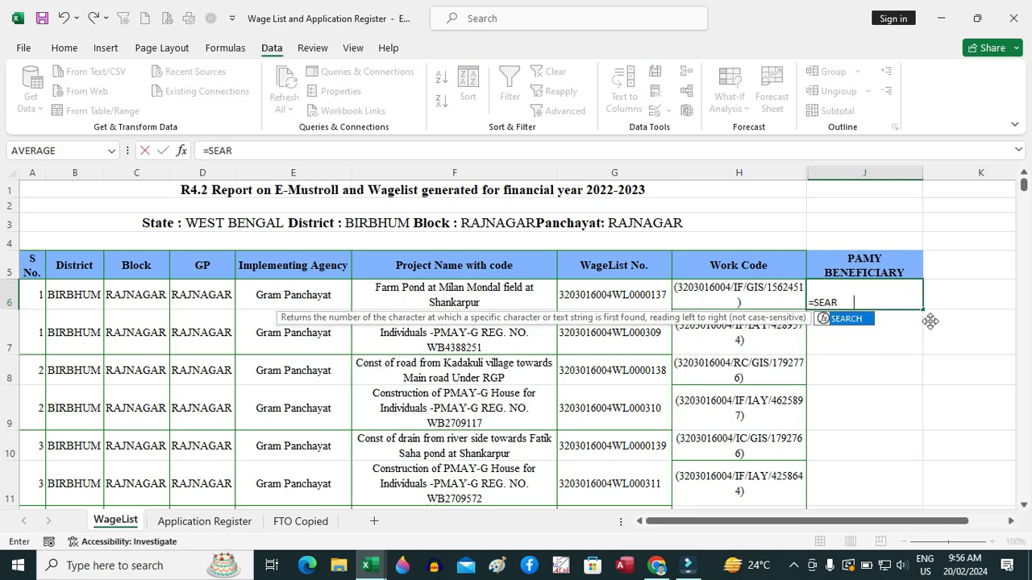
{"action": "type", "text": "CH(\"/I"}
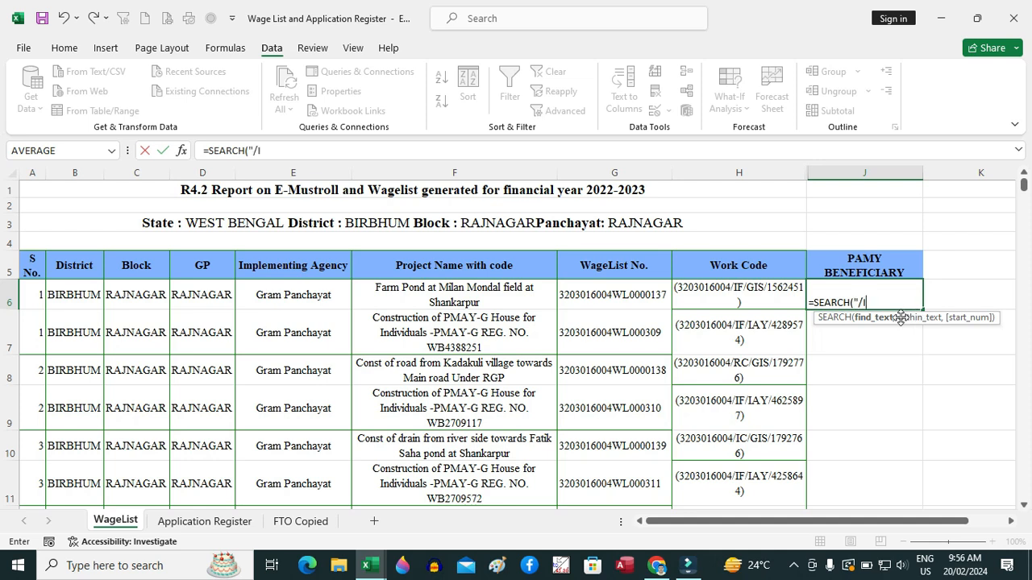
{"action": "type", "text": "AY/\","}
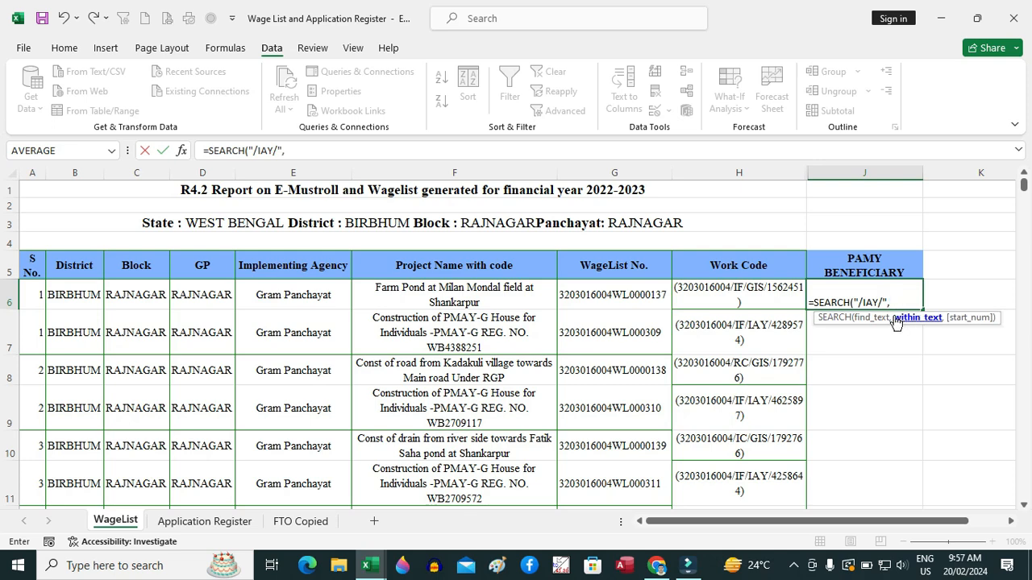
{"action": "left_click", "coordinate": [766, 302]}
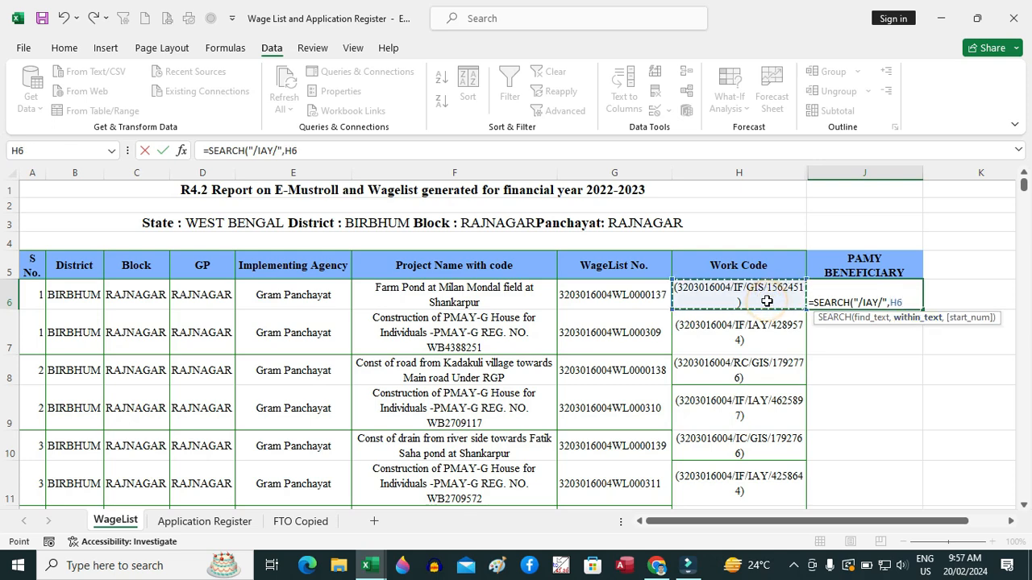
{"action": "type", "text": ")"}
{"action": "key", "text": "Return"}
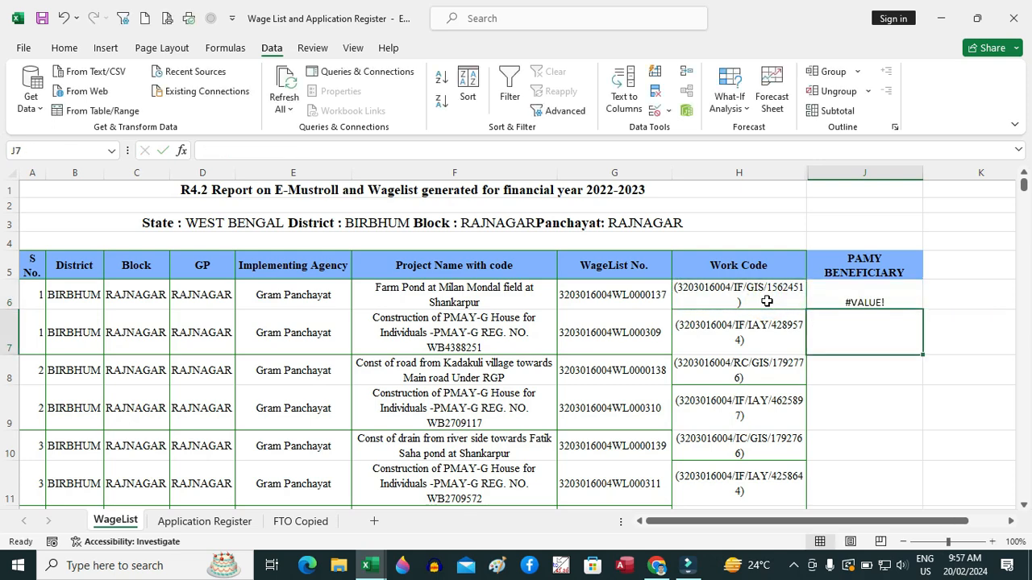
{"action": "left_click", "coordinate": [891, 289]}
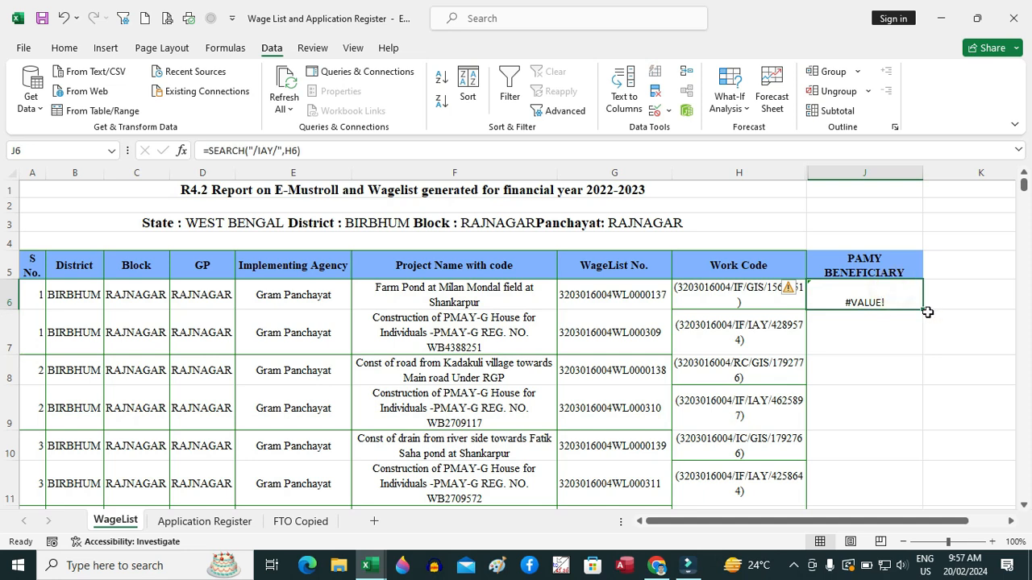
{"action": "double_click", "coordinate": [923, 309]}
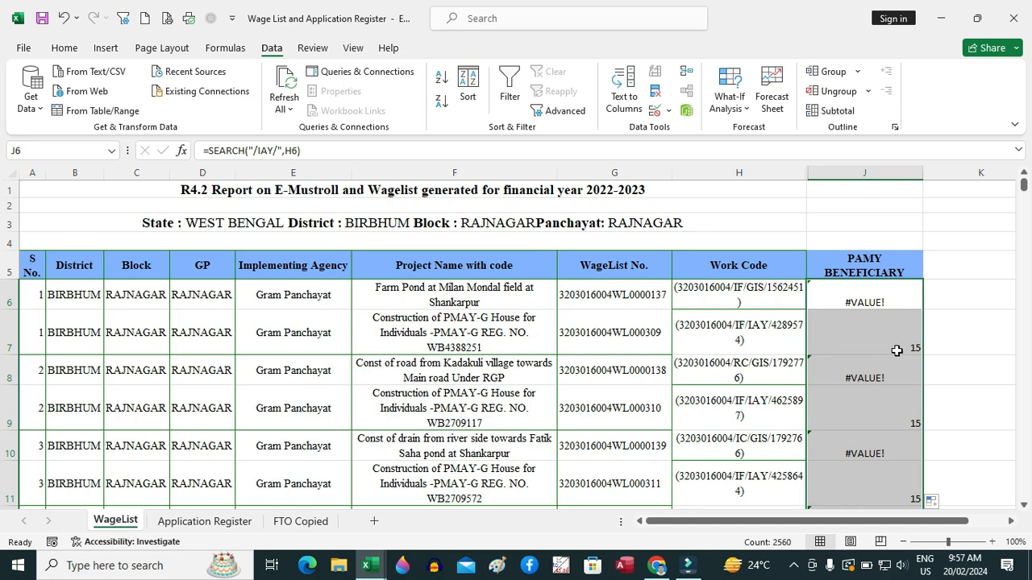
- Change the formula in row 6 of the PAMY BENEFICIARY column to =IF(ISNUMBER(SEARCH("/IAY/", H6)), "YES", "NO")
{"action": "left_click", "coordinate": [858, 299]}
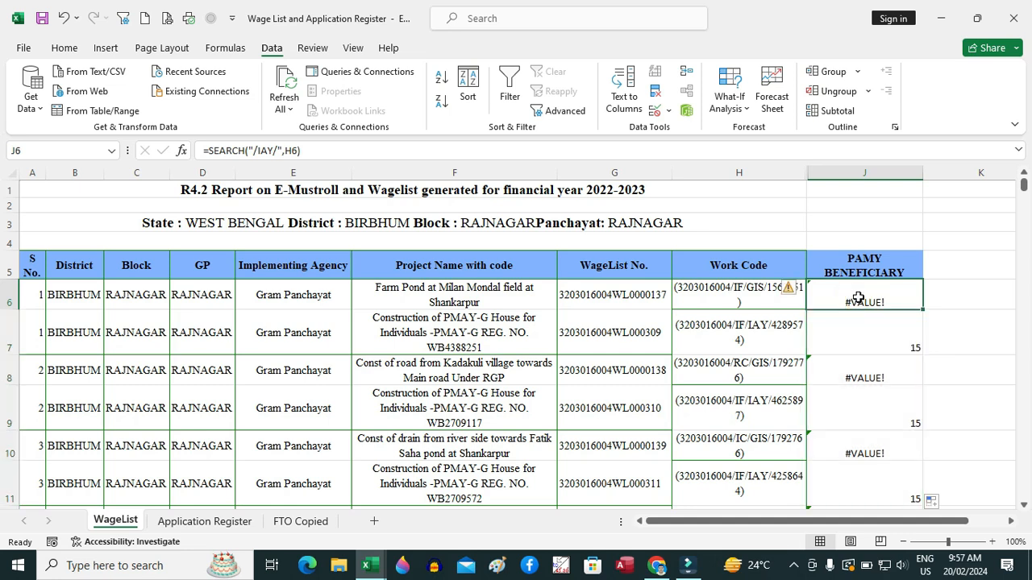
{"action": "left_click", "coordinate": [206, 150]}
{"action": "type", "text": "IF"}
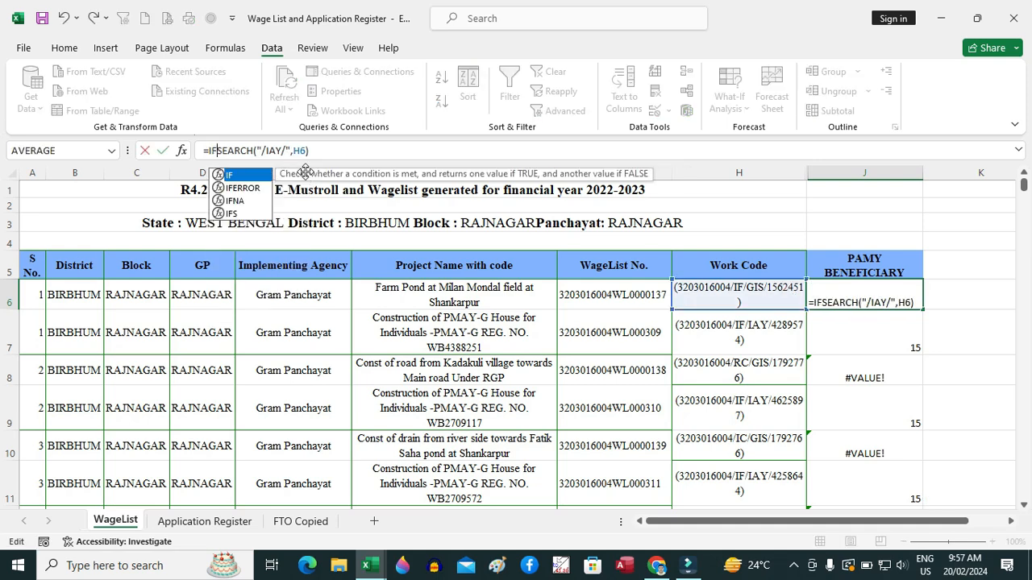
{"action": "type", "text": "("}
{"action": "type", "text": "ISNU"}
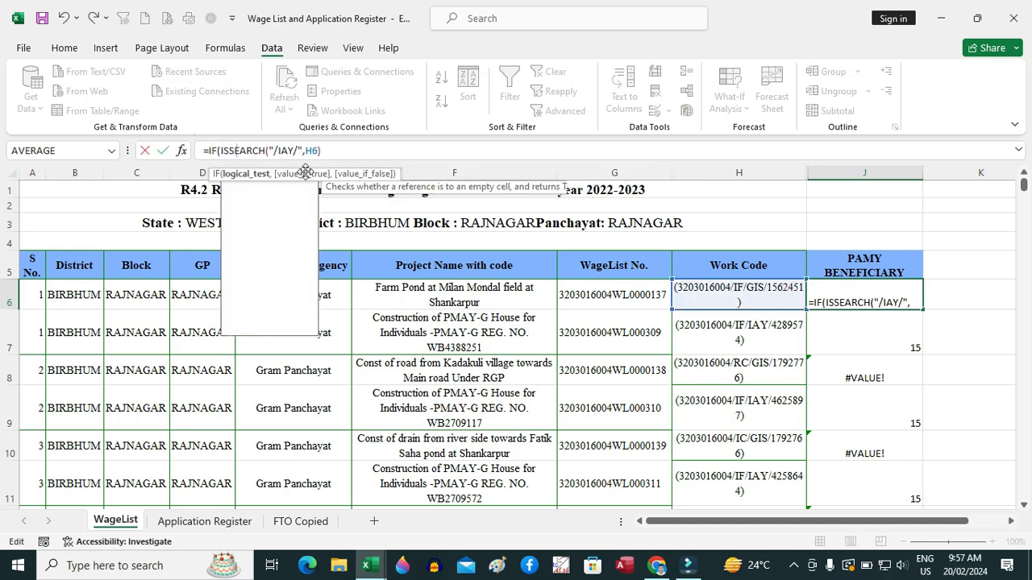
{"action": "key", "text": "Tab"}
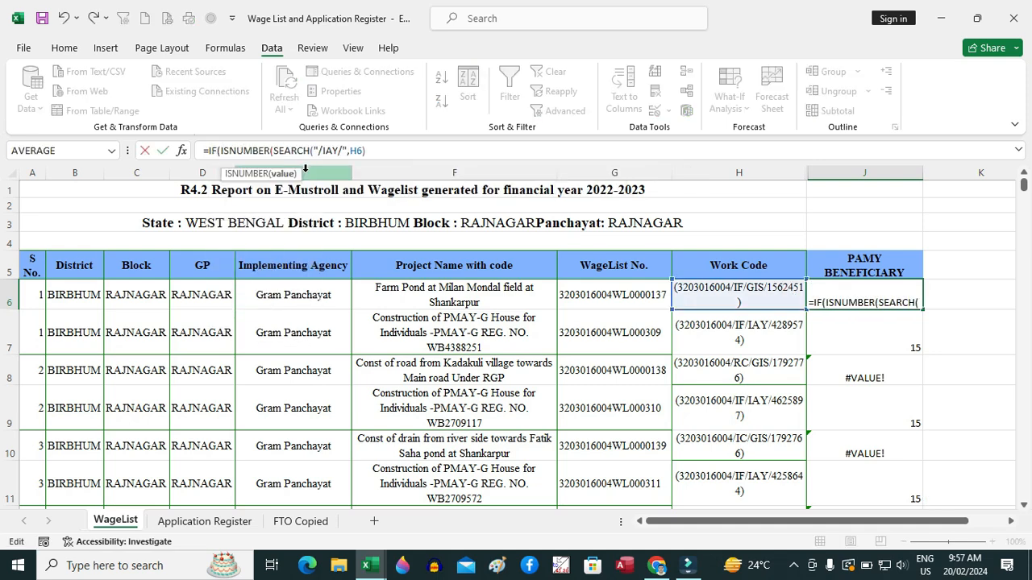
{"action": "left_click", "coordinate": [392, 149]}
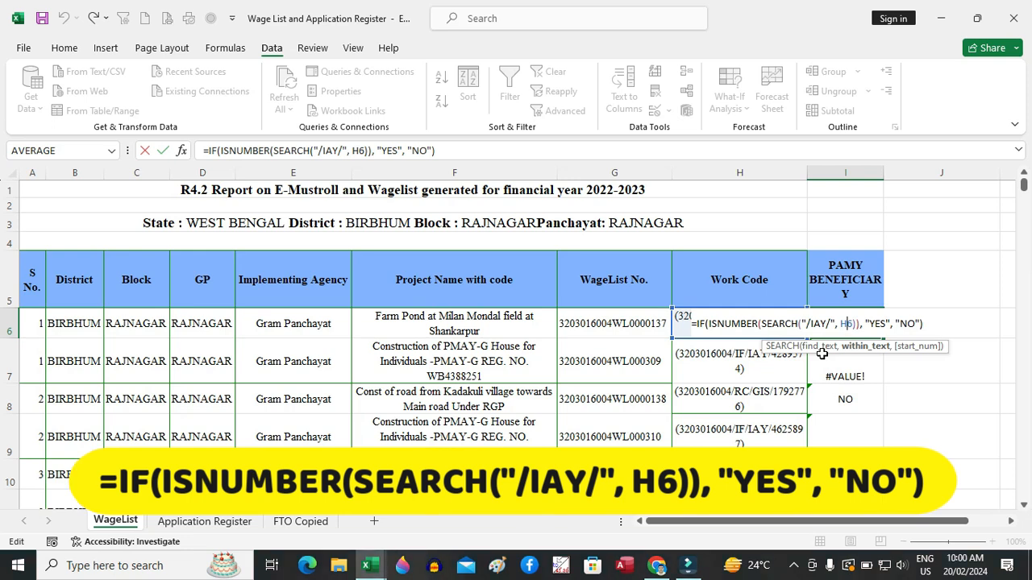
{"action": "key", "text": "Return"}
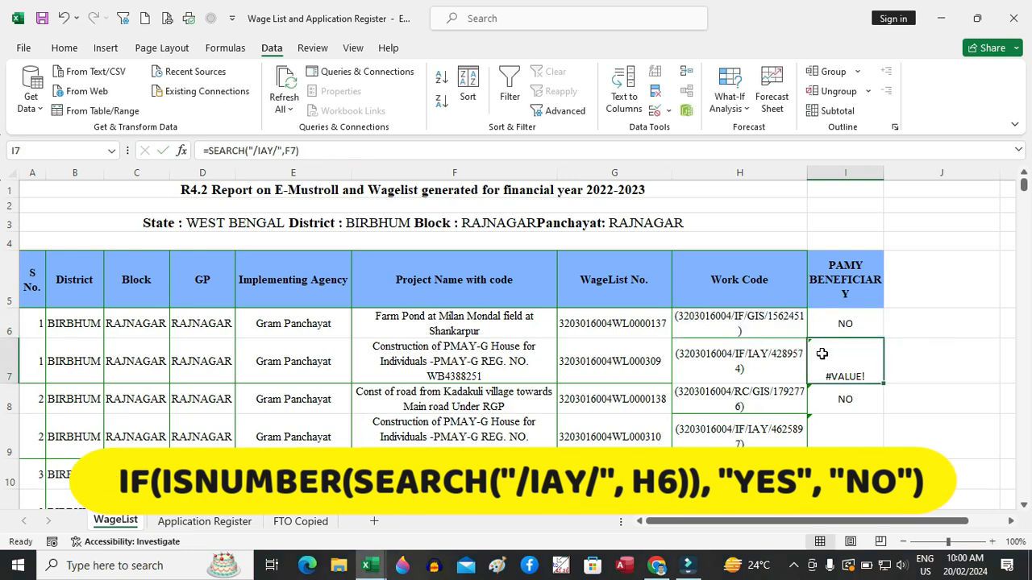
- Fill the YES/NO formula from I6 down to the last row of the PAMY BENEFICIARY column and save the workbook
{"action": "left_click", "coordinate": [854, 320]}
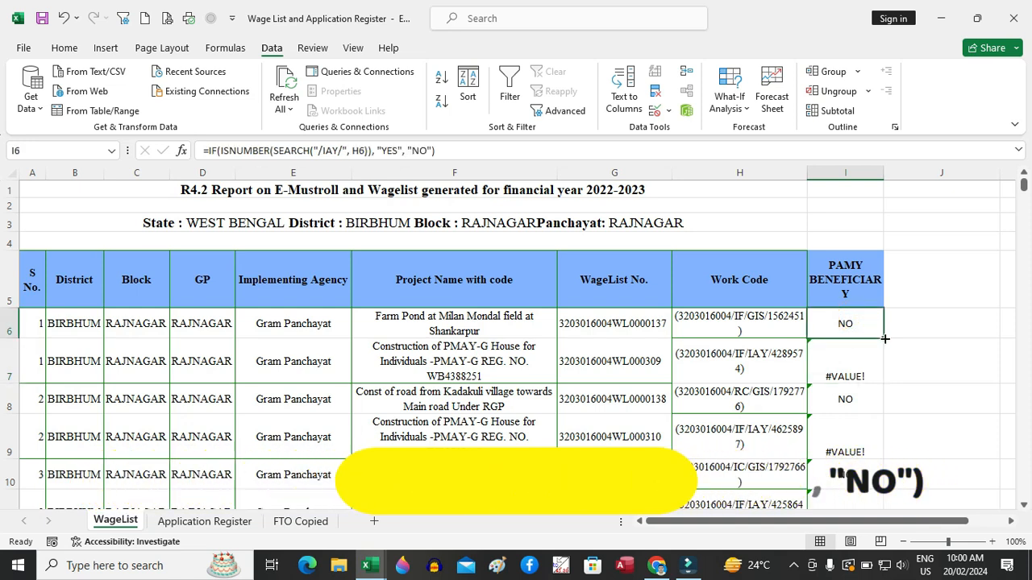
{"action": "double_click", "coordinate": [884, 339]}
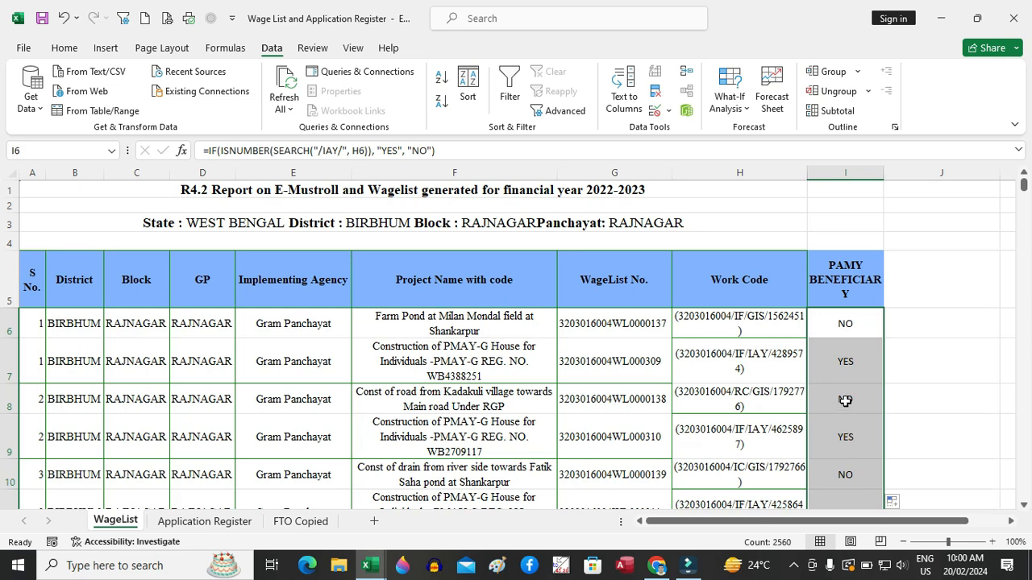
{"action": "left_click", "coordinate": [42, 18]}
- Copy the PAMY BENEFICIARY header from I5 of the WageList sheet into K1 of the FTO Copied sheet
{"action": "left_click", "coordinate": [300, 522]}
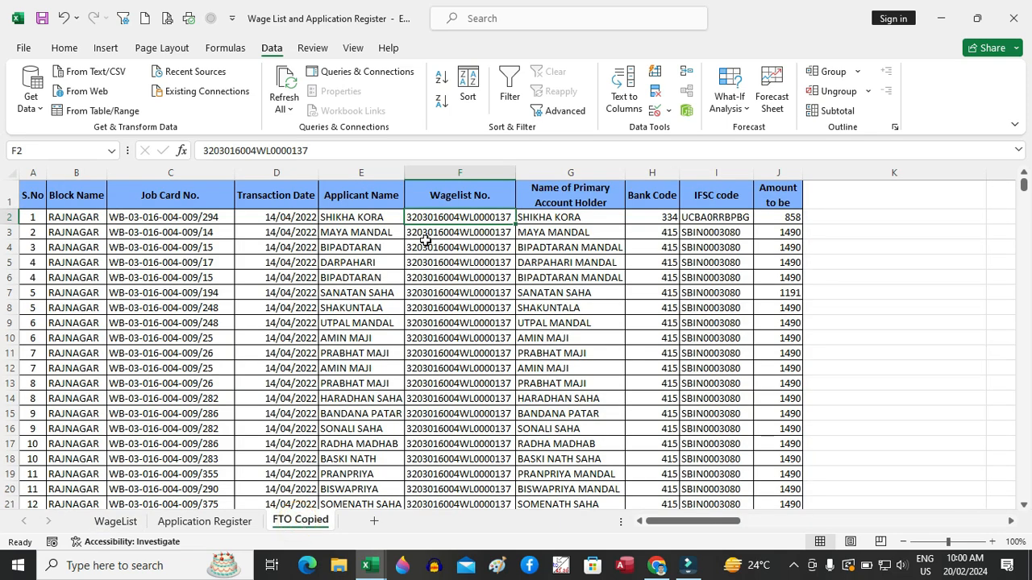
{"action": "left_click", "coordinate": [842, 218]}
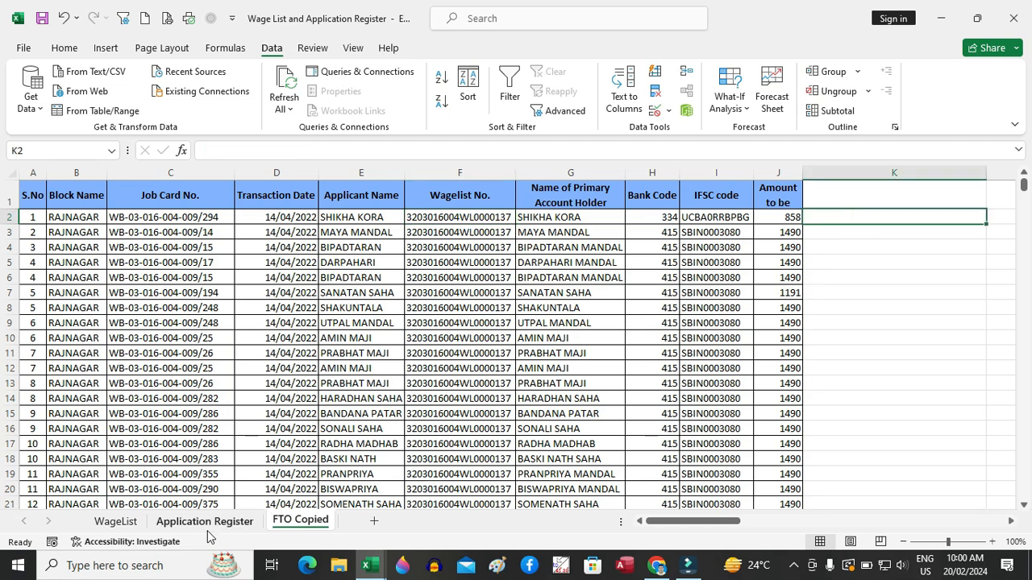
{"action": "left_click", "coordinate": [120, 522]}
{"action": "left_click", "coordinate": [844, 290]}
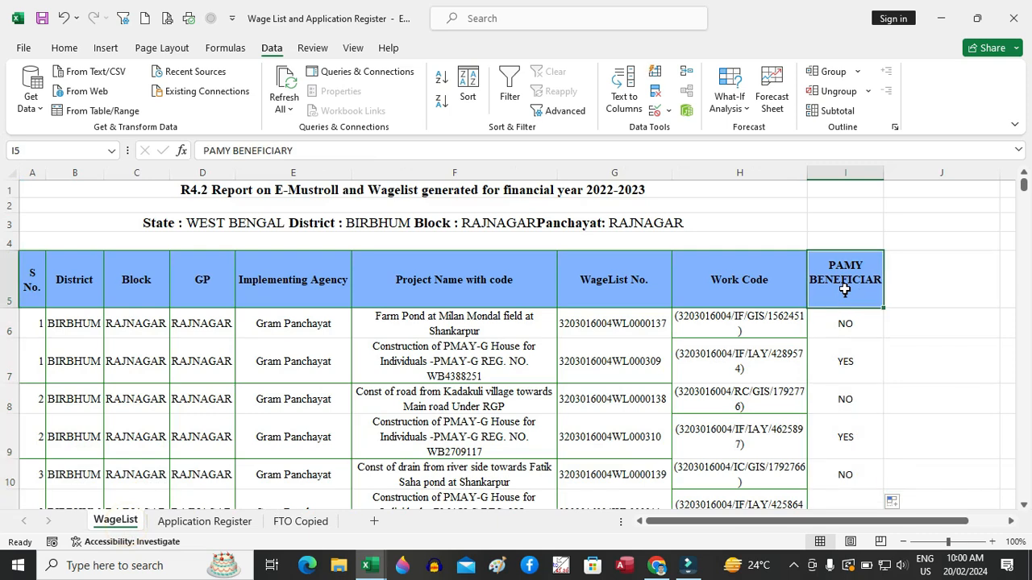
{"action": "key", "text": "ctrl+c"}
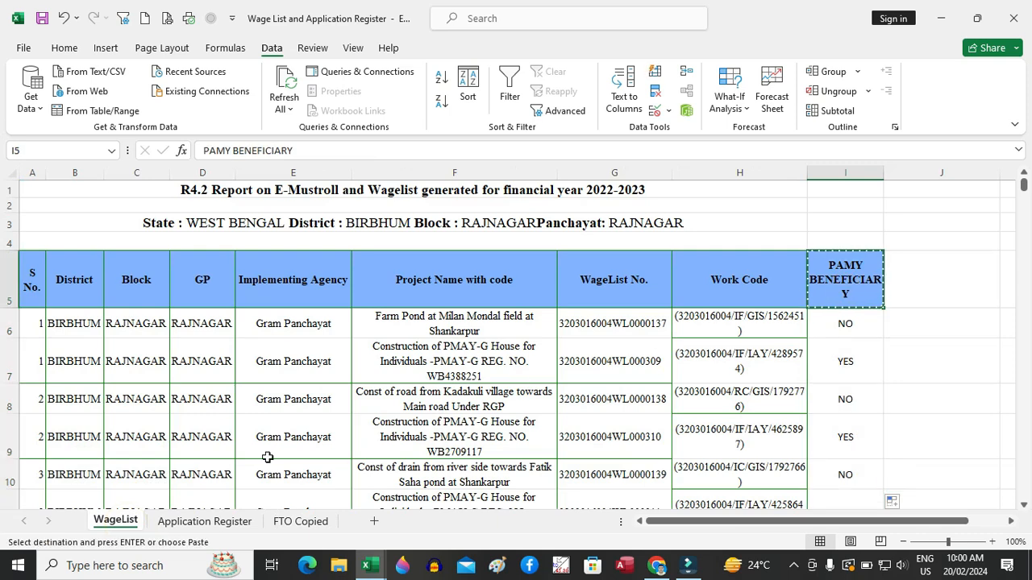
{"action": "left_click", "coordinate": [300, 521]}
{"action": "left_click", "coordinate": [842, 196]}
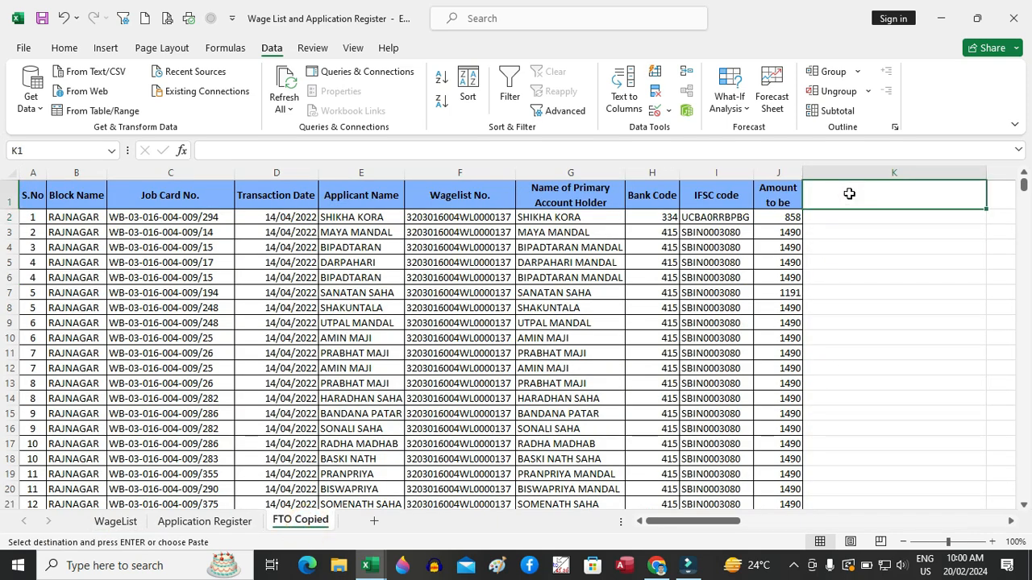
{"action": "key", "text": "ctrl+v"}
- Start a VLOOKUP formula in K2 of FTO Copied with lookup value F2 and table range WageList!G6:I2565
{"action": "left_click", "coordinate": [853, 217]}
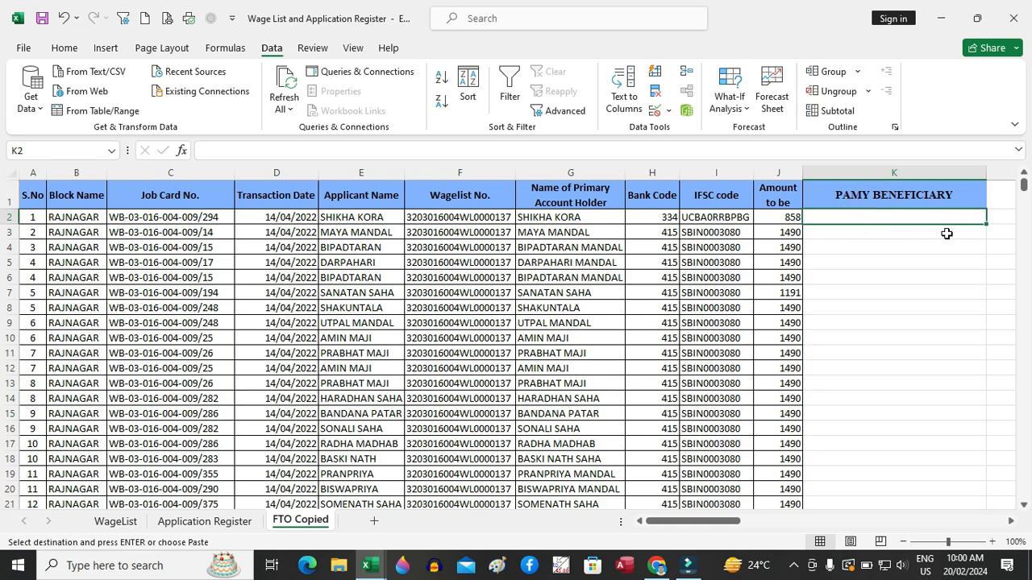
{"action": "type", "text": "=vl"}
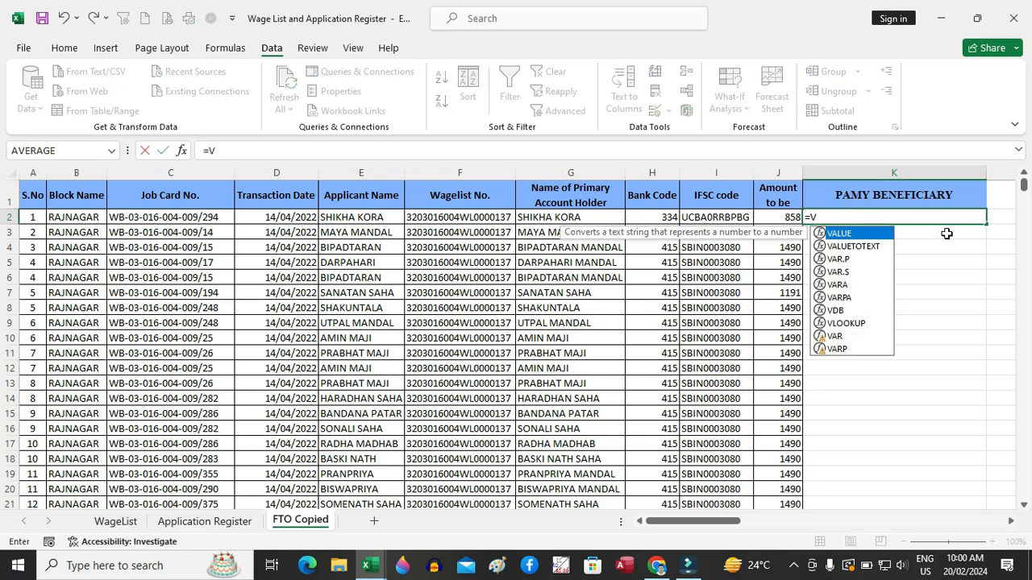
{"action": "key", "text": "Tab"}
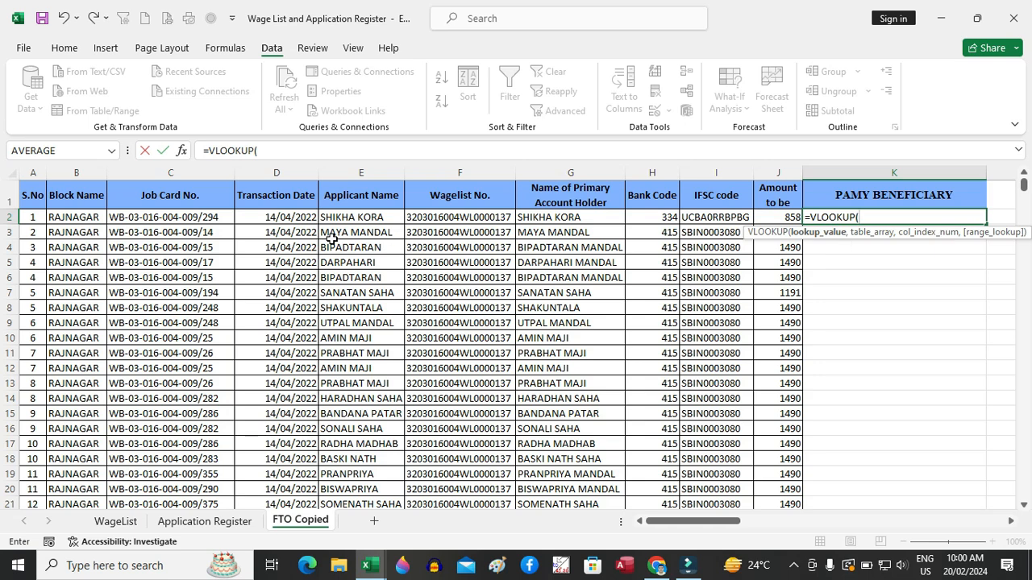
{"action": "left_click", "coordinate": [494, 217]}
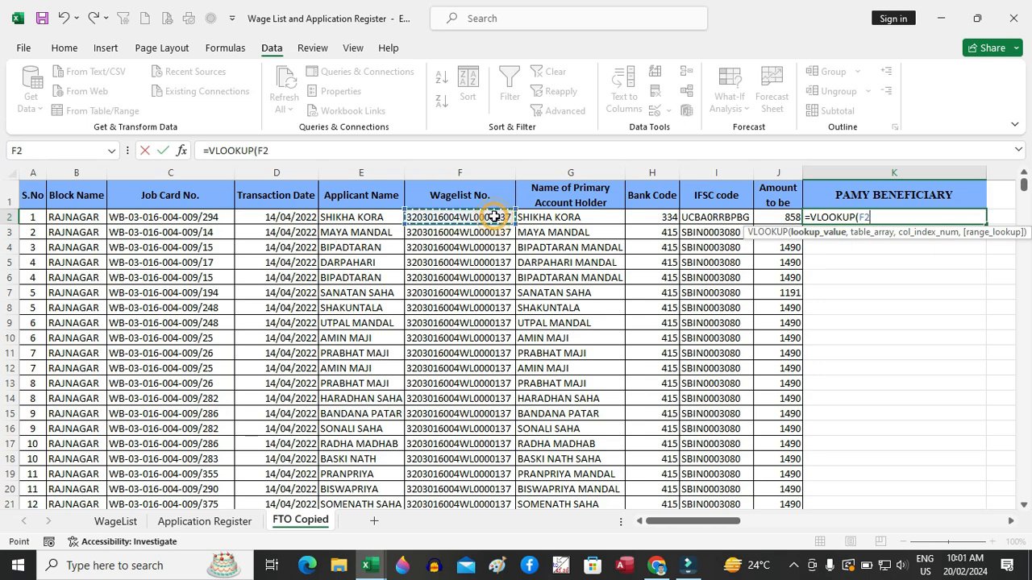
{"action": "type", "text": ","}
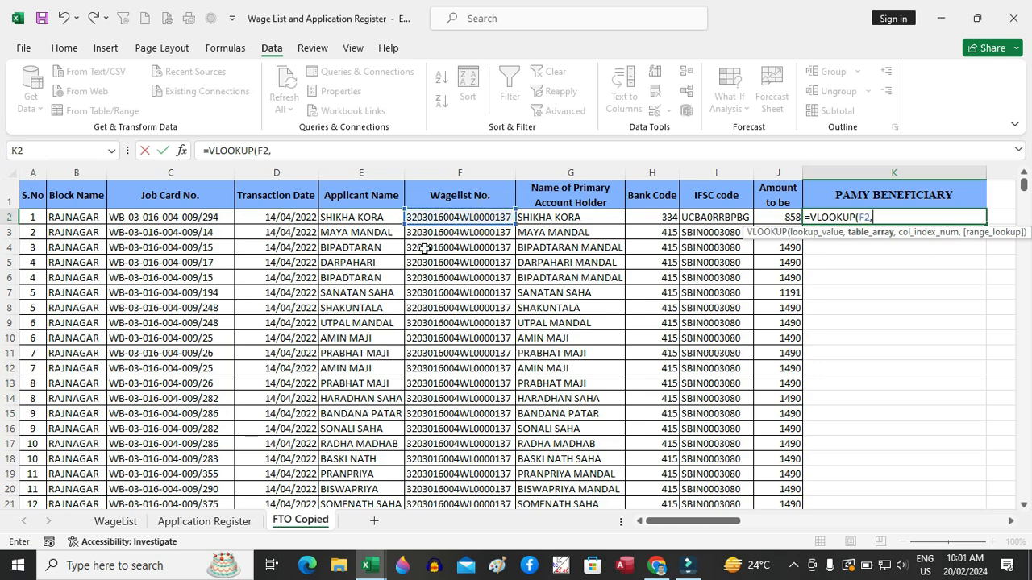
{"action": "left_click", "coordinate": [114, 522]}
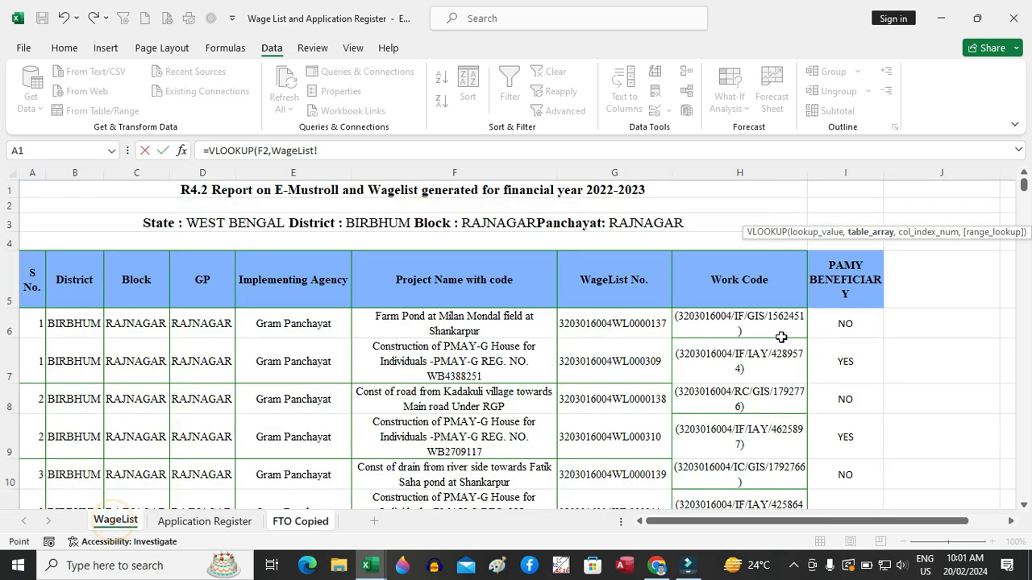
{"action": "left_click", "coordinate": [627, 323]}
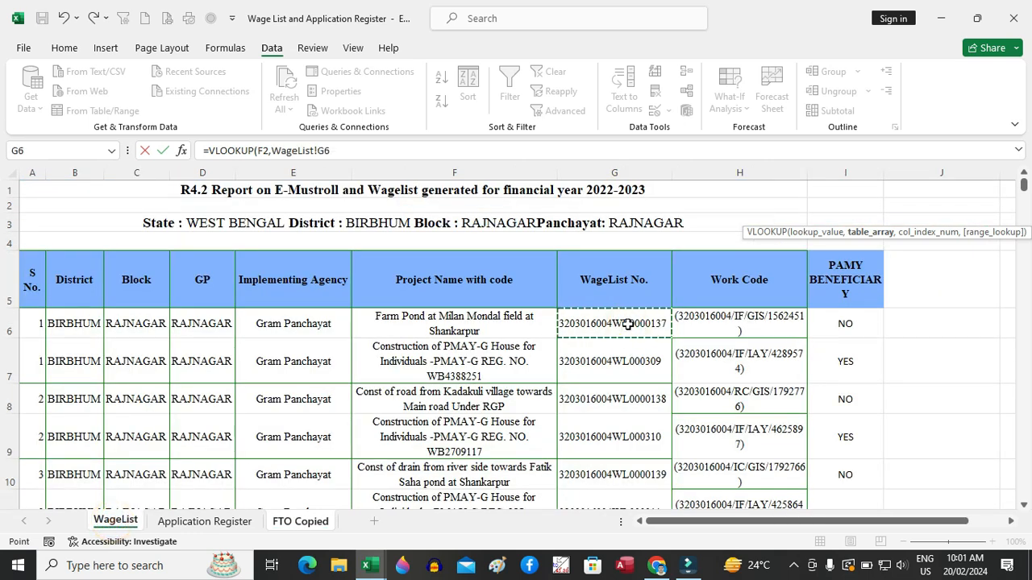
{"action": "key", "text": "shift+Right"}
{"action": "key", "text": "shift+Right"}
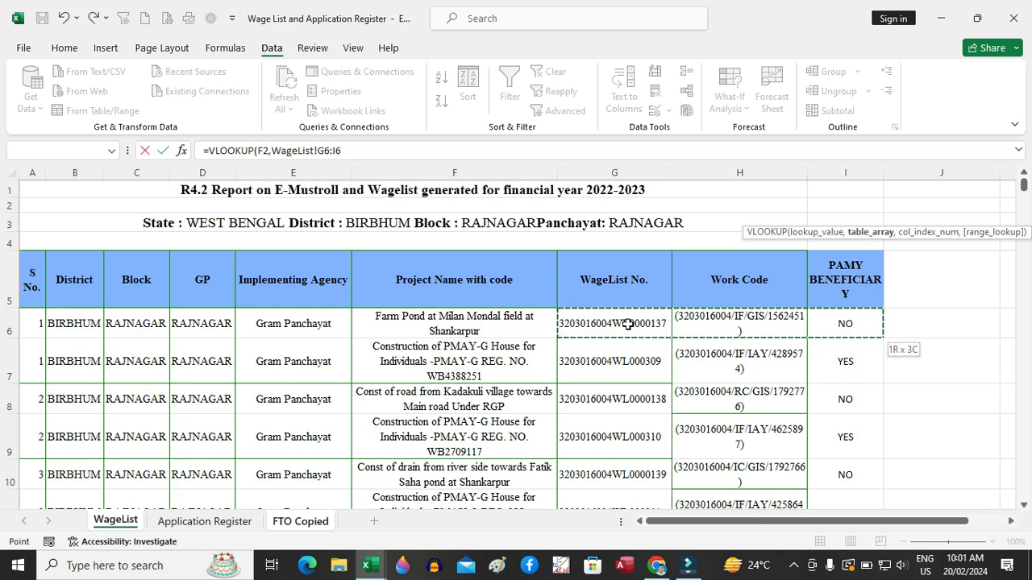
{"action": "key", "text": "ctrl+shift+Down"}
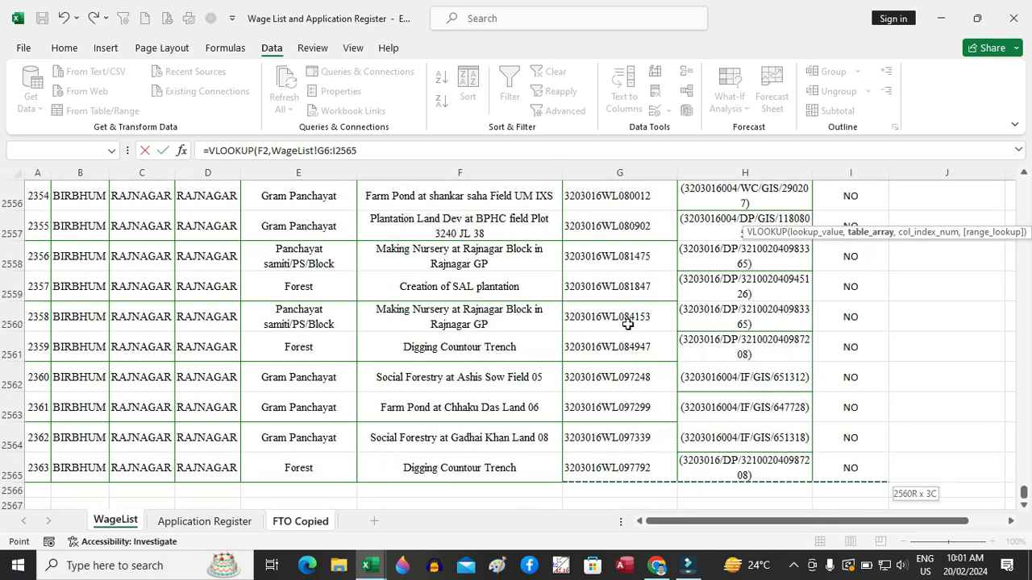
- Make the table range absolute and complete the formula in K2 as =VLOOKUP(F2,WageList!$G$6:$I$2565,3,0)
{"action": "double_click", "coordinate": [327, 151]}
{"action": "key", "text": "F4"}
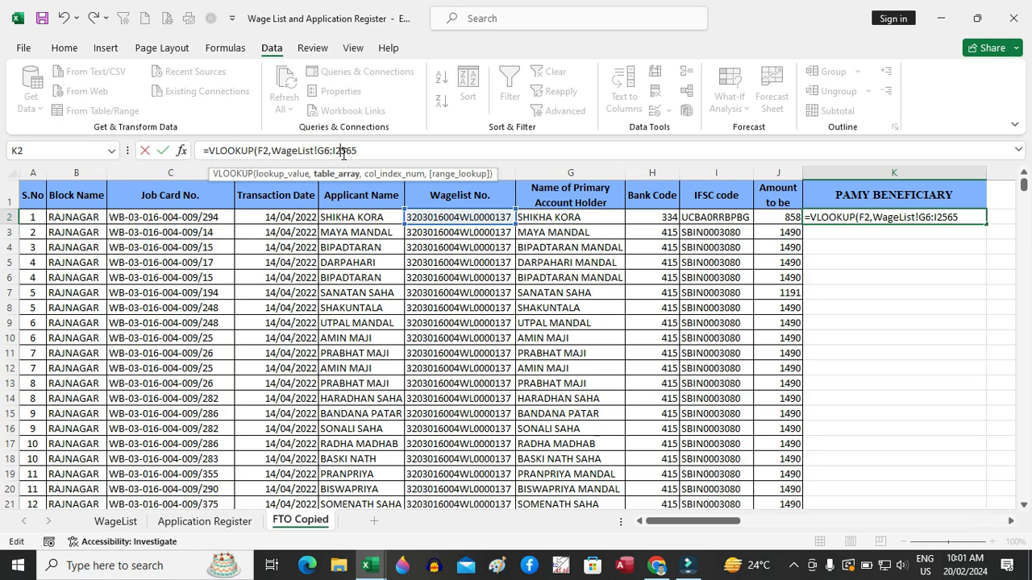
{"action": "double_click", "coordinate": [359, 151]}
{"action": "key", "text": "F4"}
{"action": "left_click", "coordinate": [394, 151]}
{"action": "type", "text": ","}
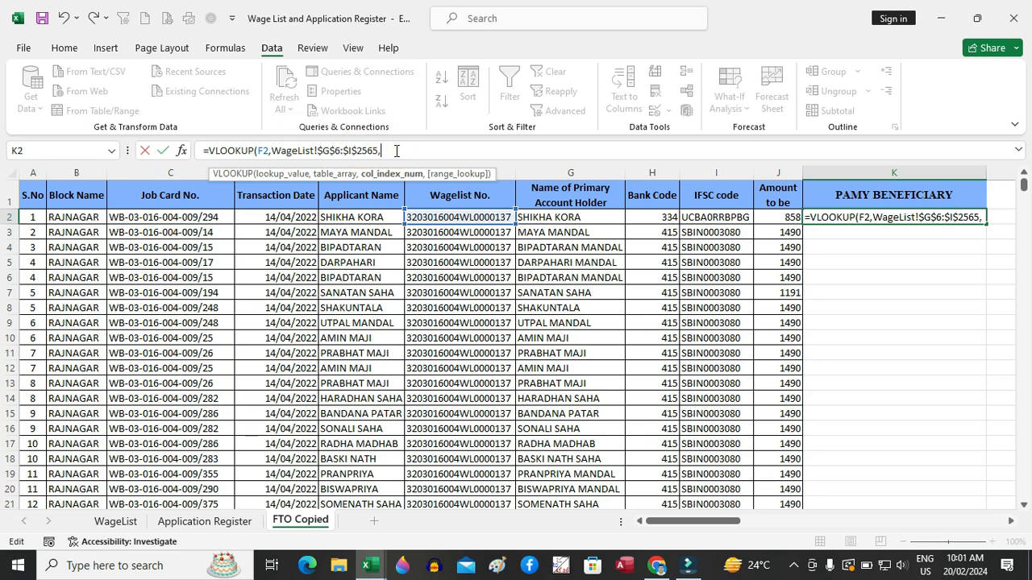
{"action": "type", "text": "3,"}
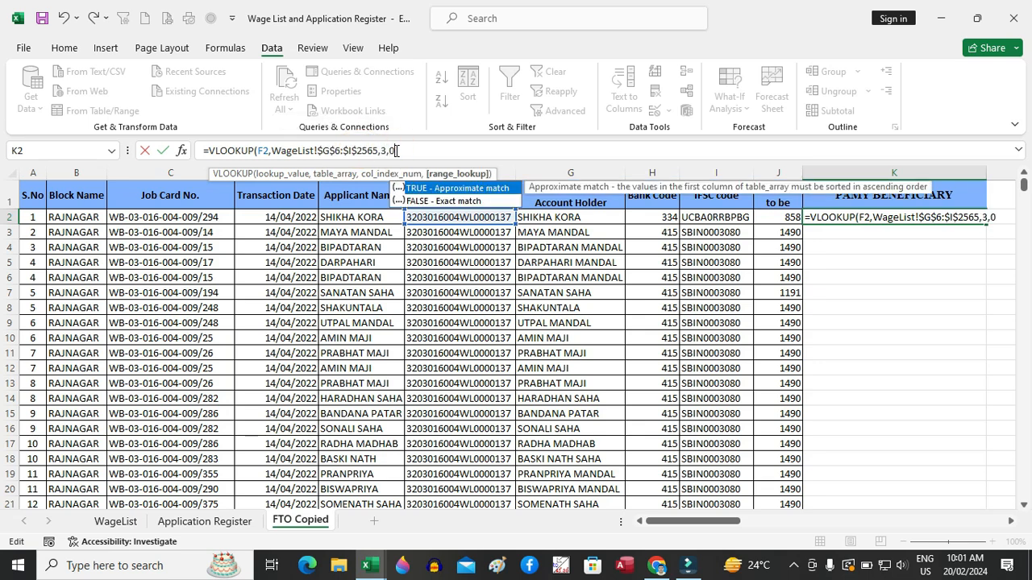
{"action": "type", "text": "0"}
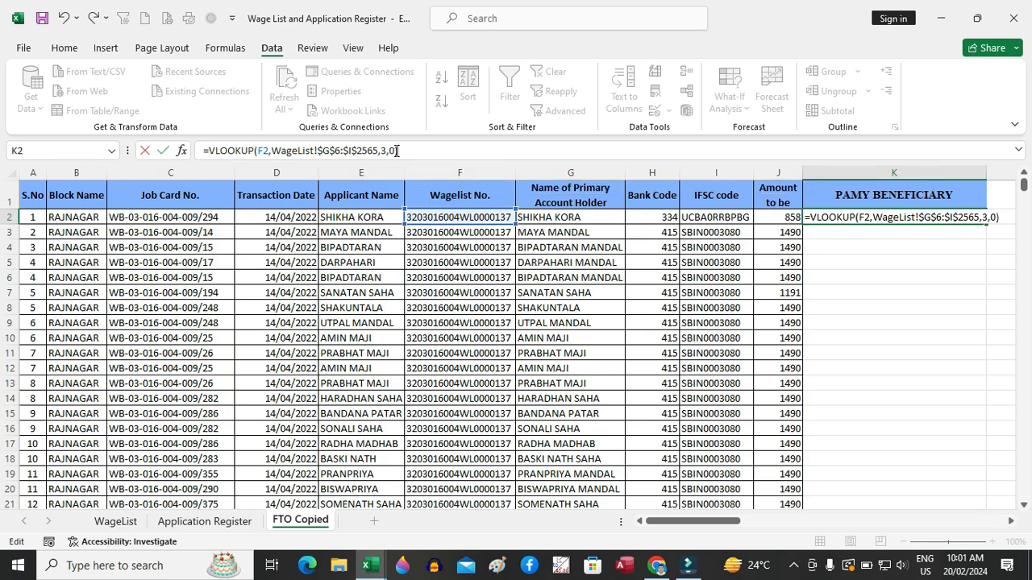
{"action": "type", "text": ")"}
{"action": "key", "text": "Return"}
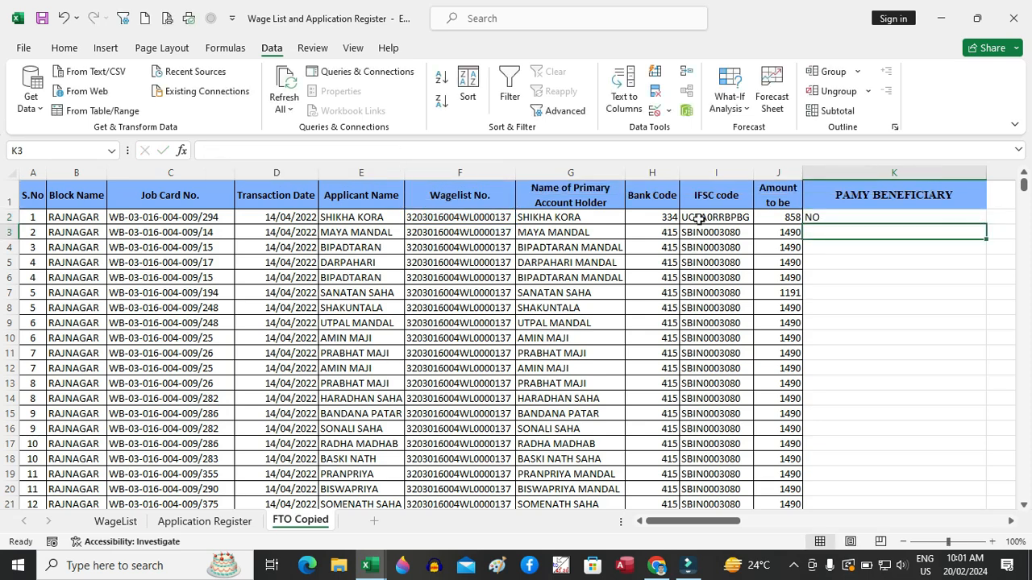
- Fill the VLOOKUP formula from K2 down the PAMY BENEFICIARY column and check the filled rows
{"action": "left_click", "coordinate": [835, 213]}
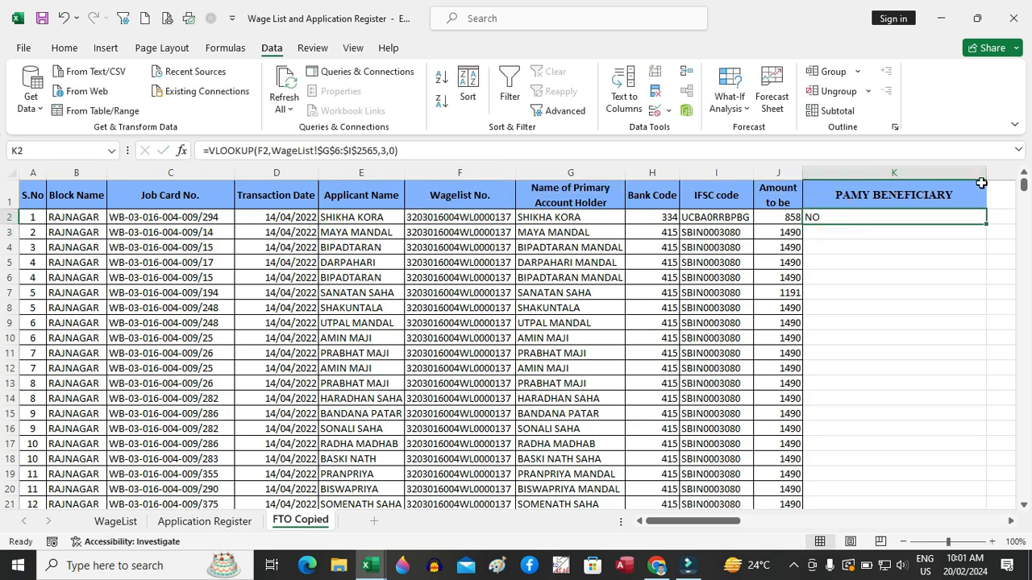
{"action": "double_click", "coordinate": [988, 226]}
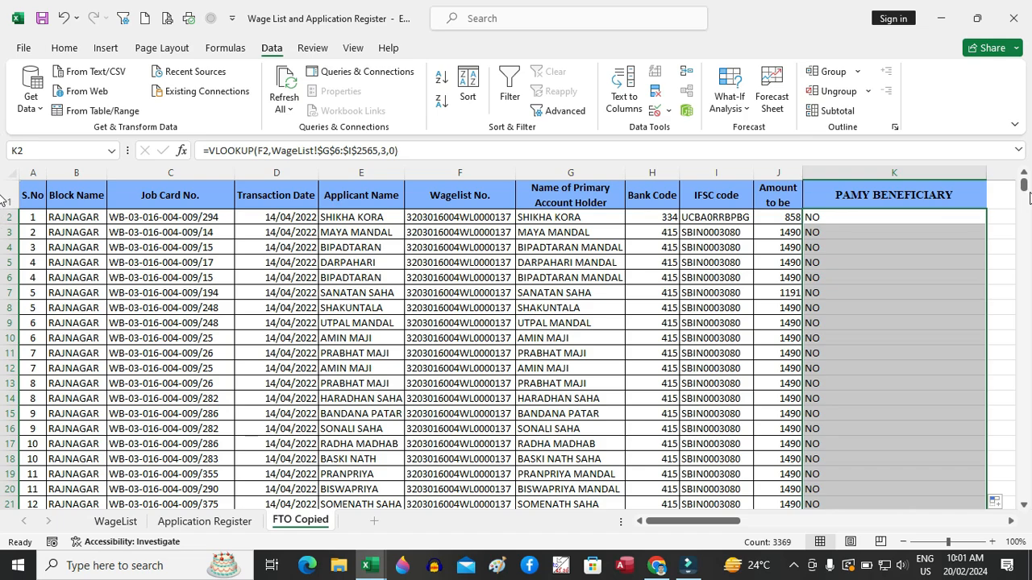
{"action": "left_click_drag", "start_coordinate": [1025, 185], "coordinate": [1025, 239]}
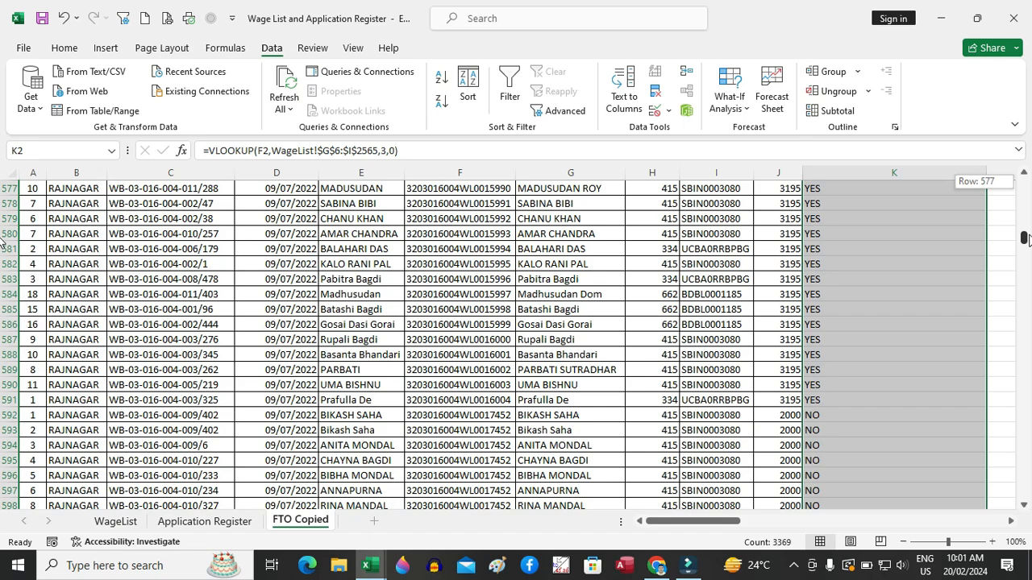
{"action": "left_click_drag", "start_coordinate": [1025, 239], "coordinate": [1025, 180]}
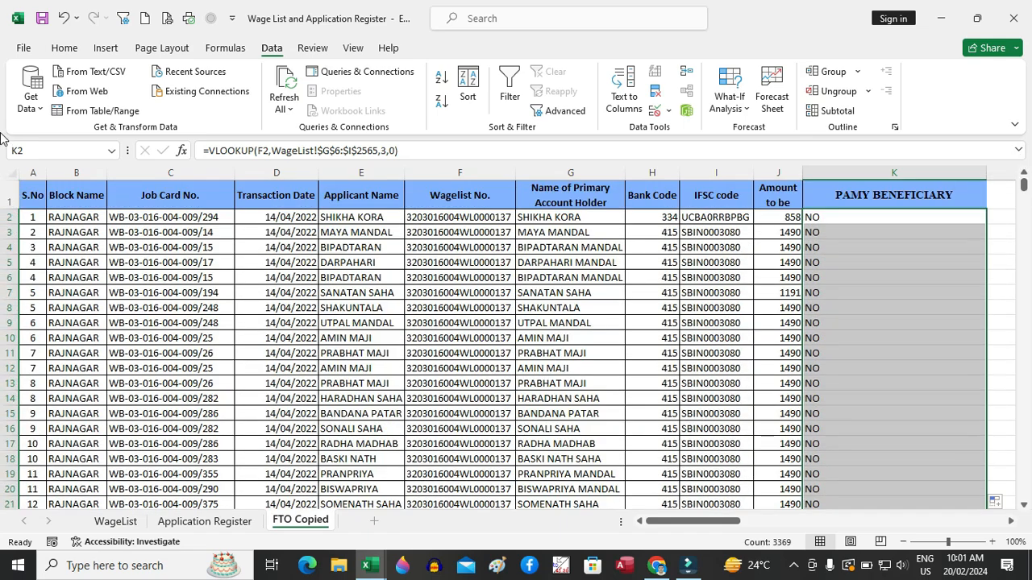
- Insert a blank column before the S.No. column in the Application Register sheet
{"action": "left_click", "coordinate": [221, 525]}
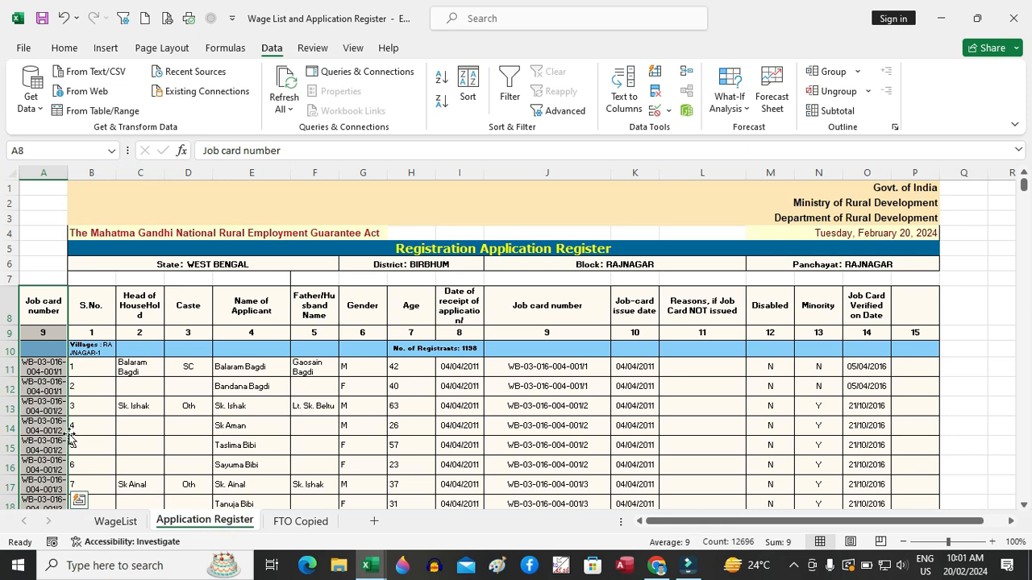
{"action": "left_click", "coordinate": [91, 404]}
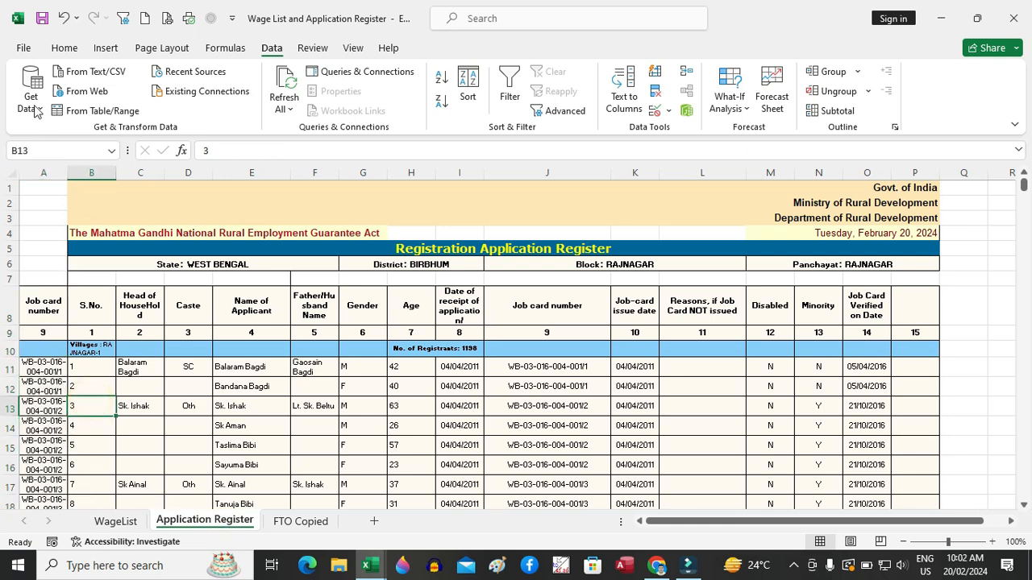
{"action": "left_click", "coordinate": [96, 170]}
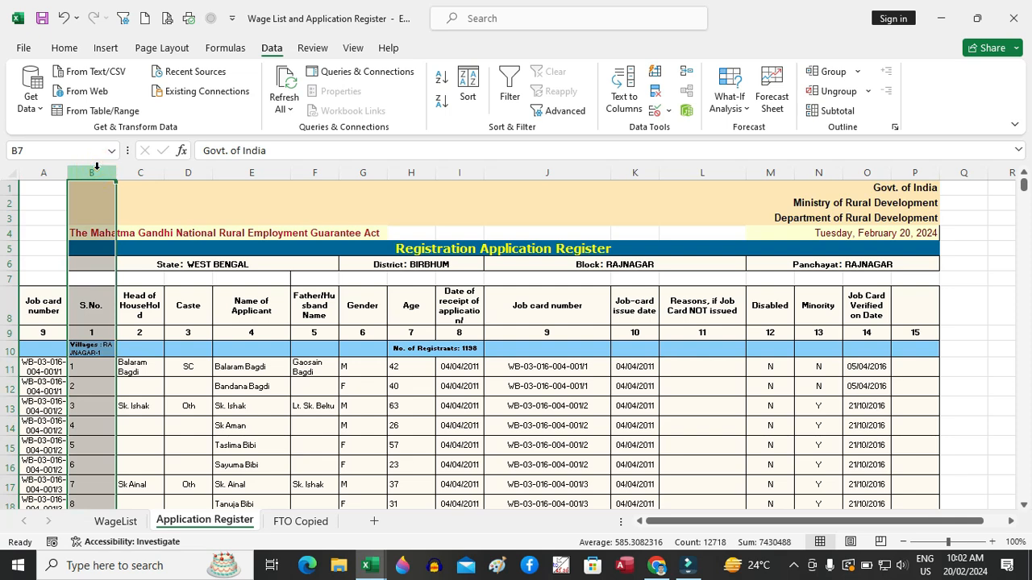
{"action": "right_click", "coordinate": [97, 172]}
{"action": "left_click", "coordinate": [153, 320]}
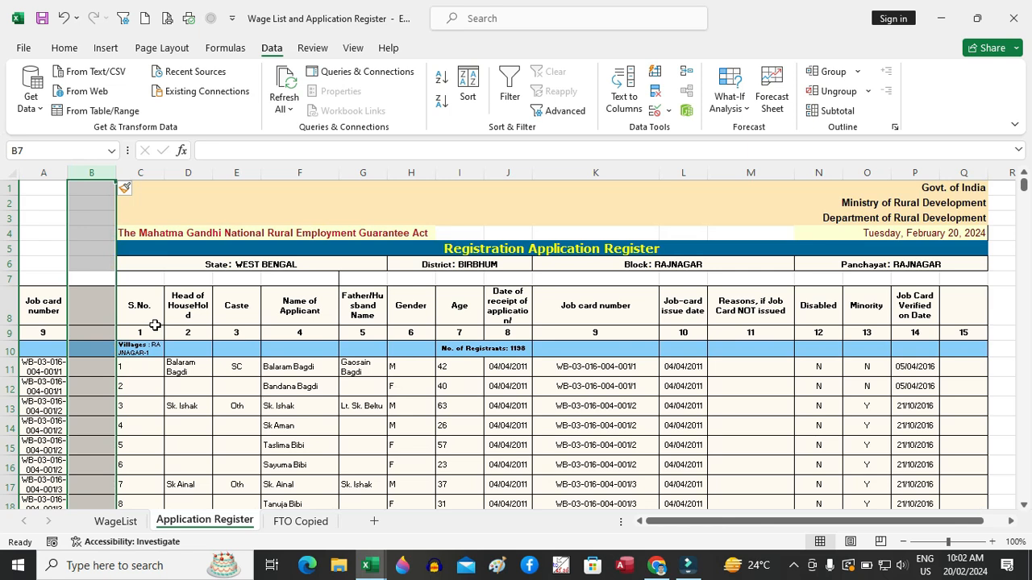
- Enter =A11&F11 in B11 to join the job card number with the applicant name
{"action": "left_click", "coordinate": [89, 371]}
{"action": "type", "text": "="}
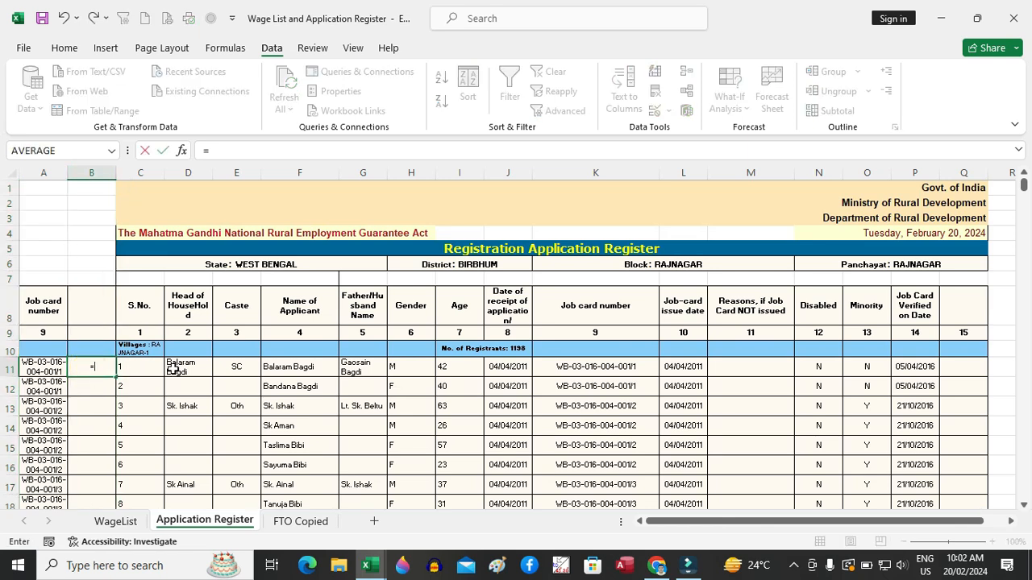
{"action": "left_click", "coordinate": [45, 369]}
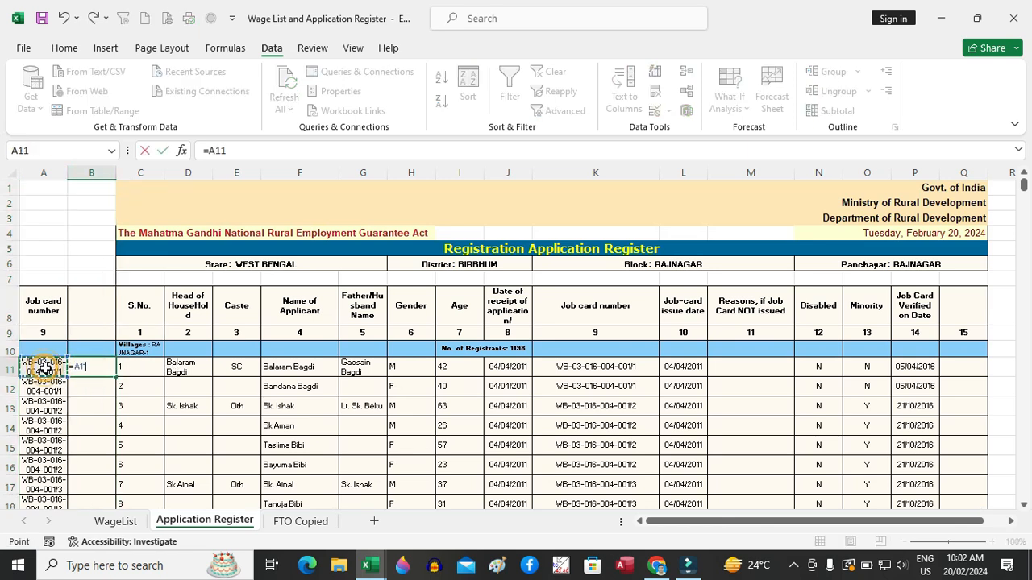
{"action": "type", "text": "&"}
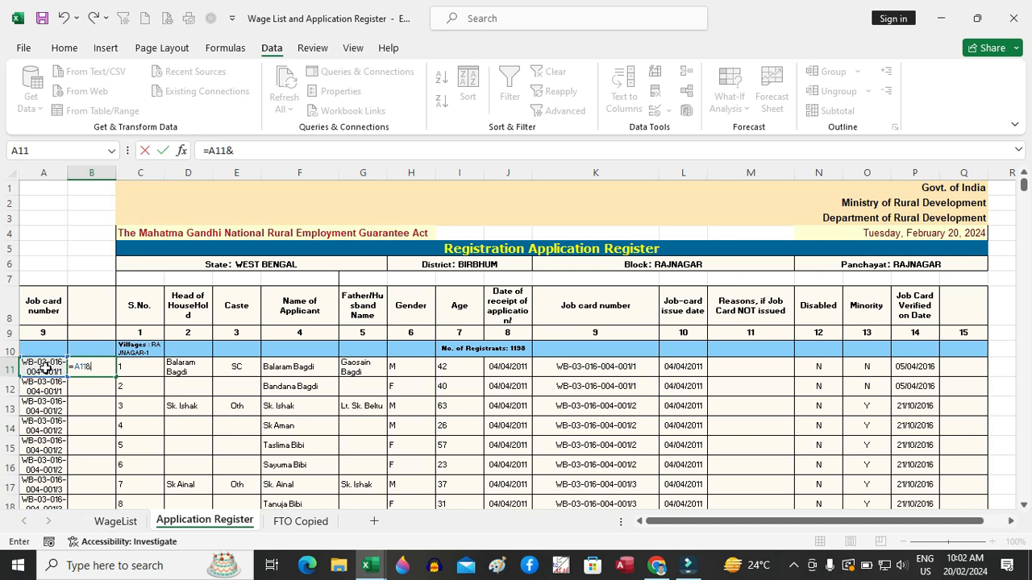
{"action": "left_click", "coordinate": [300, 369]}
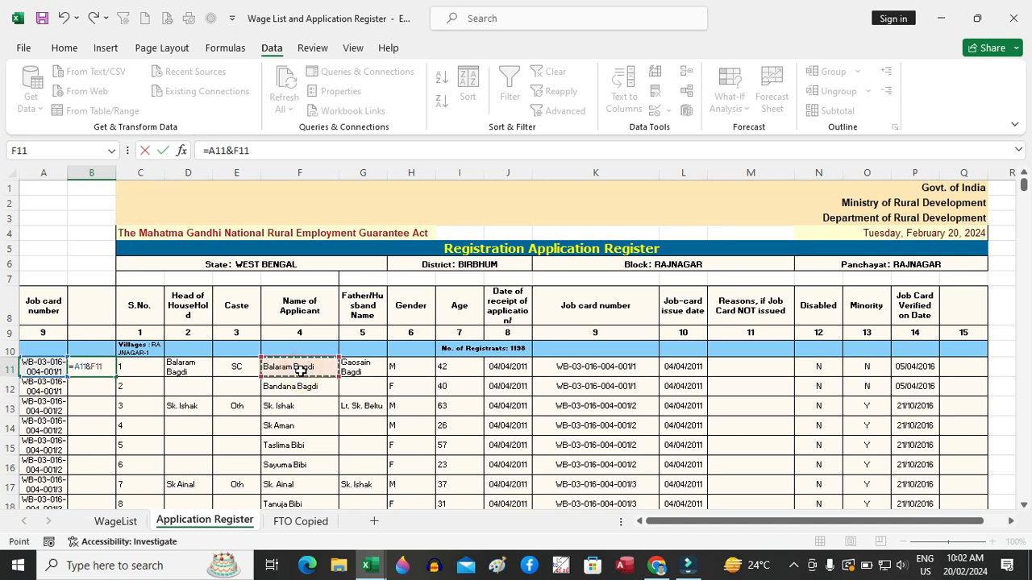
{"action": "key", "text": "Return"}
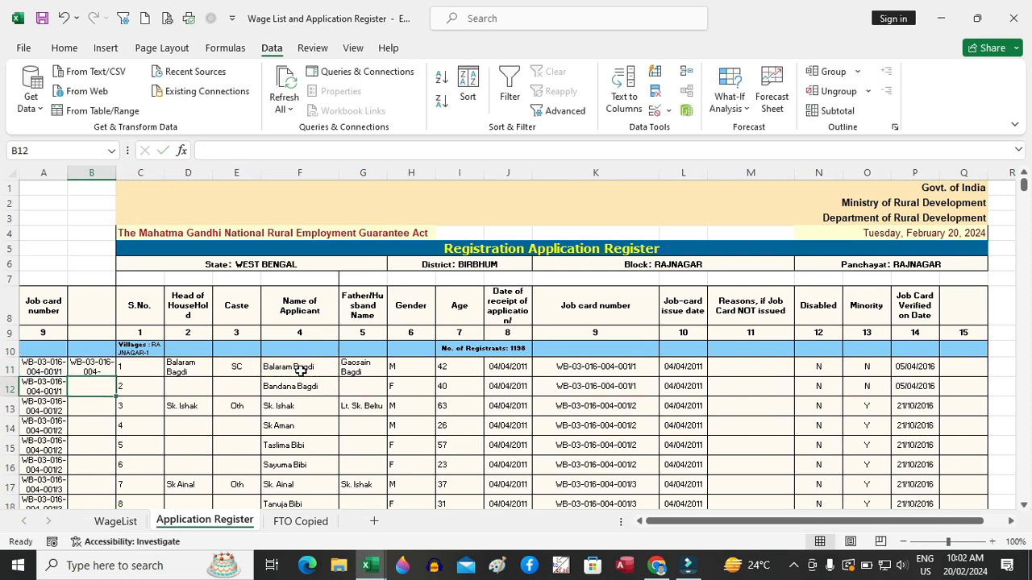
- Widen column B and fill the =A11&F11 formula from B11 down to the last register row
{"action": "left_click_drag", "start_coordinate": [115, 173], "coordinate": [162, 173]}
{"action": "left_click", "coordinate": [148, 372]}
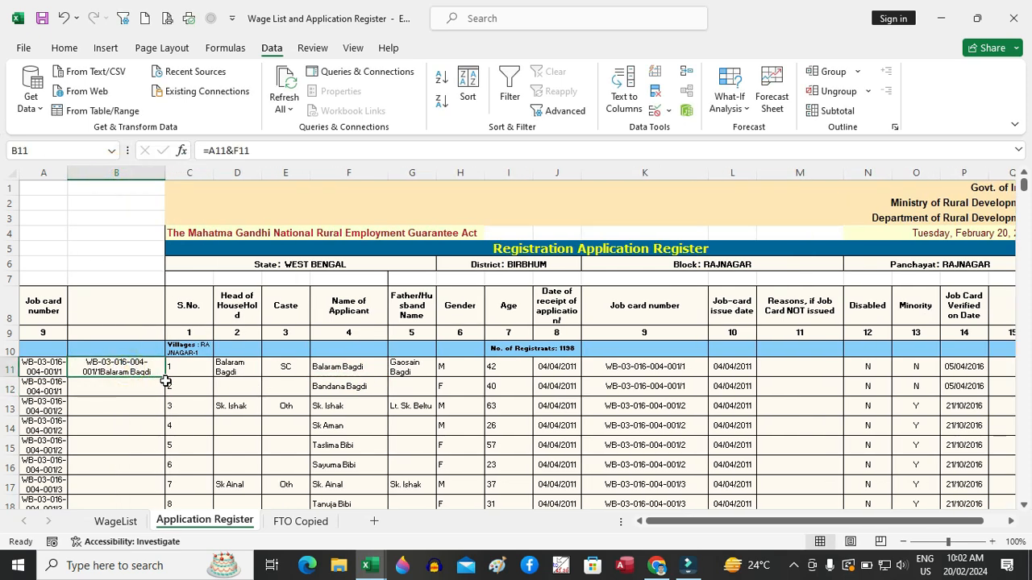
{"action": "double_click", "coordinate": [166, 377]}
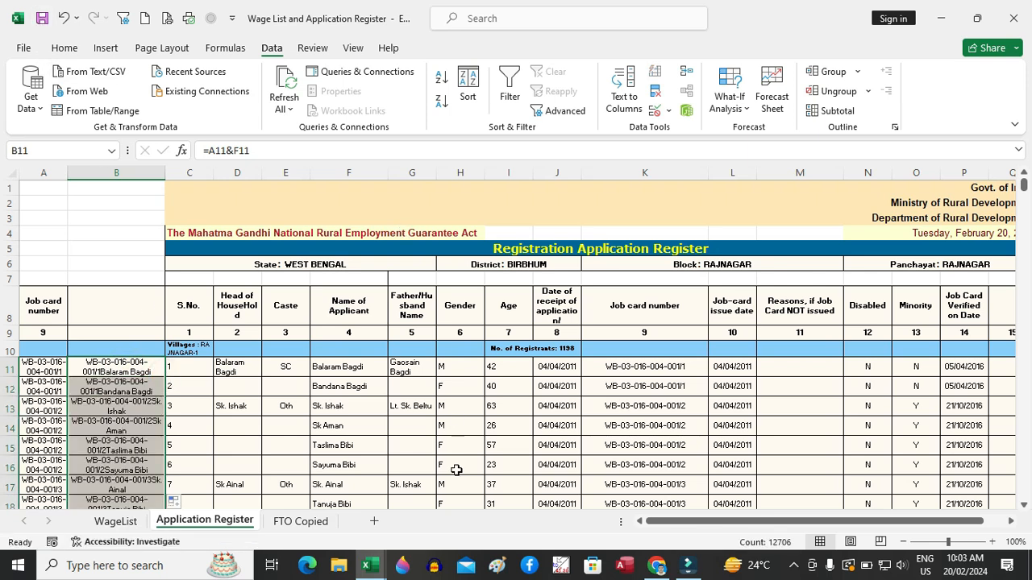
- Switch to the Annexure-III Revised workbook and start a VLOOKUP in W8 with the job card number in E8 as lookup value
{"action": "mouse_move", "coordinate": [371, 571]}
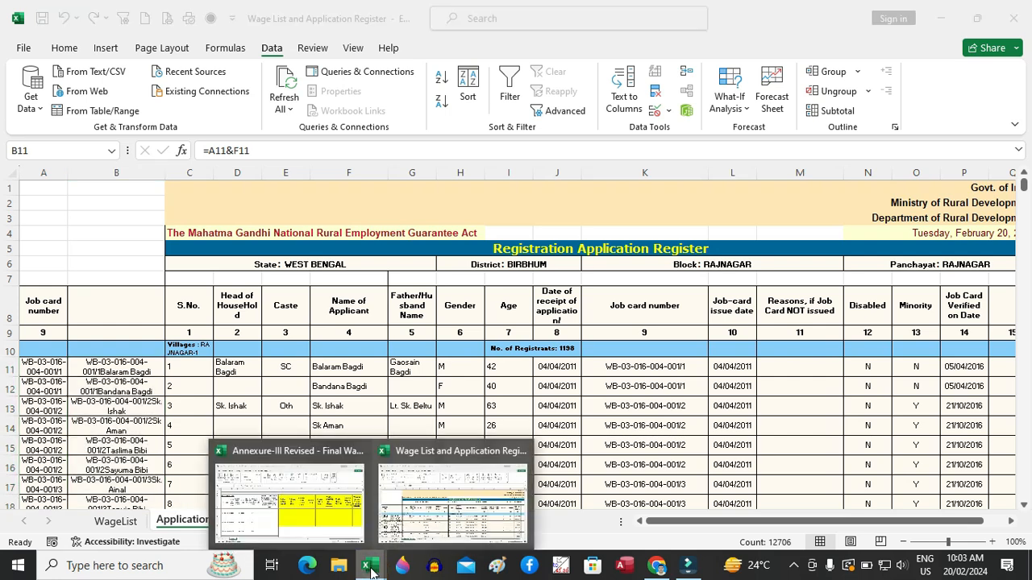
{"action": "left_click", "coordinate": [314, 483]}
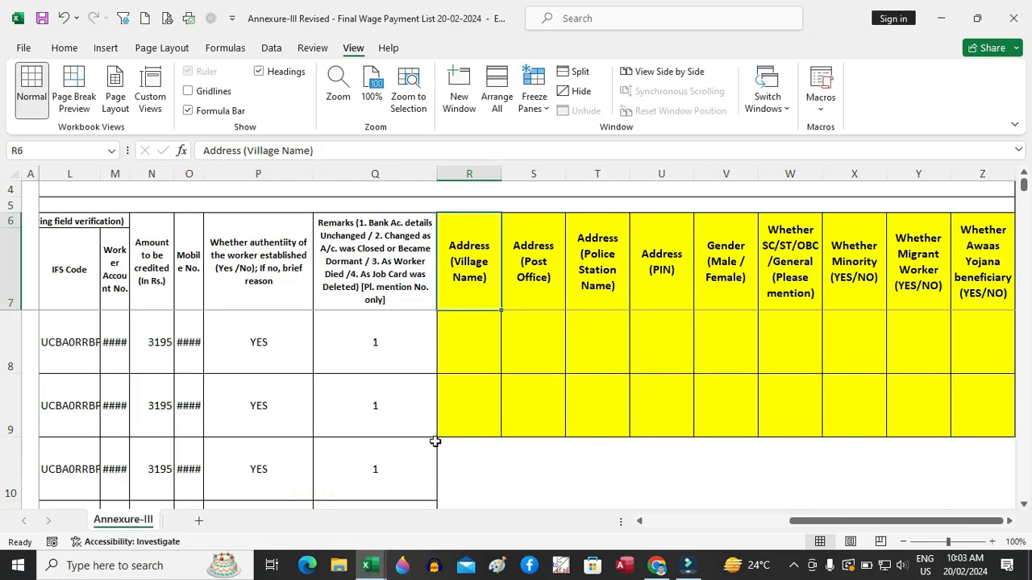
{"action": "key", "text": "ctrl+Home"}
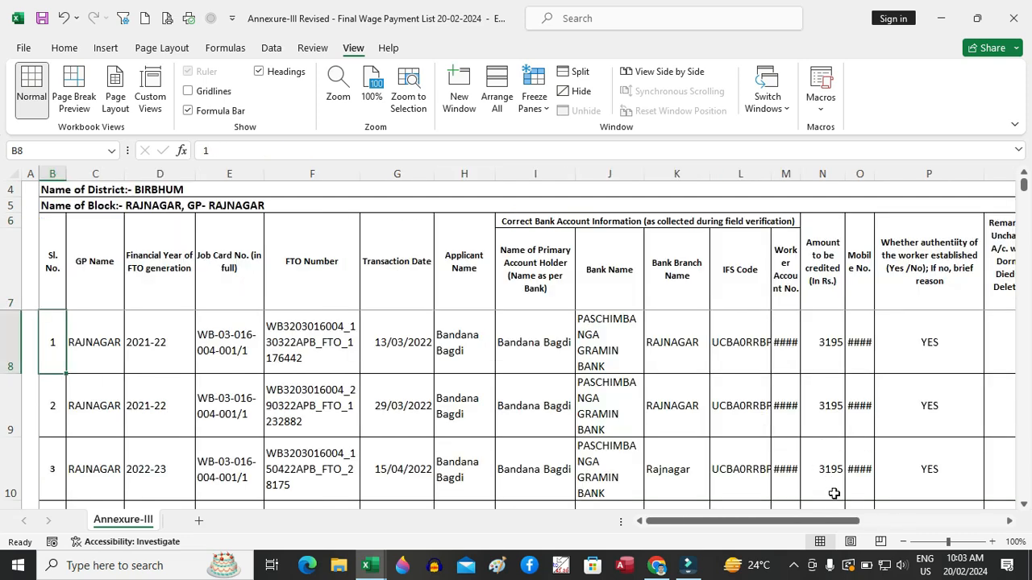
{"action": "left_click_drag", "start_coordinate": [735, 525], "coordinate": [880, 520]}
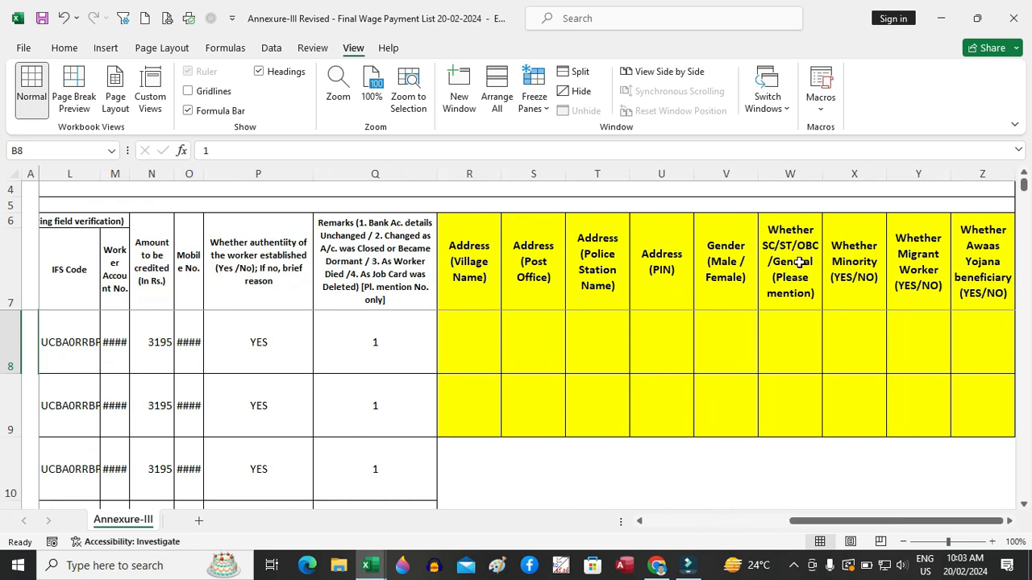
{"action": "left_click", "coordinate": [794, 332]}
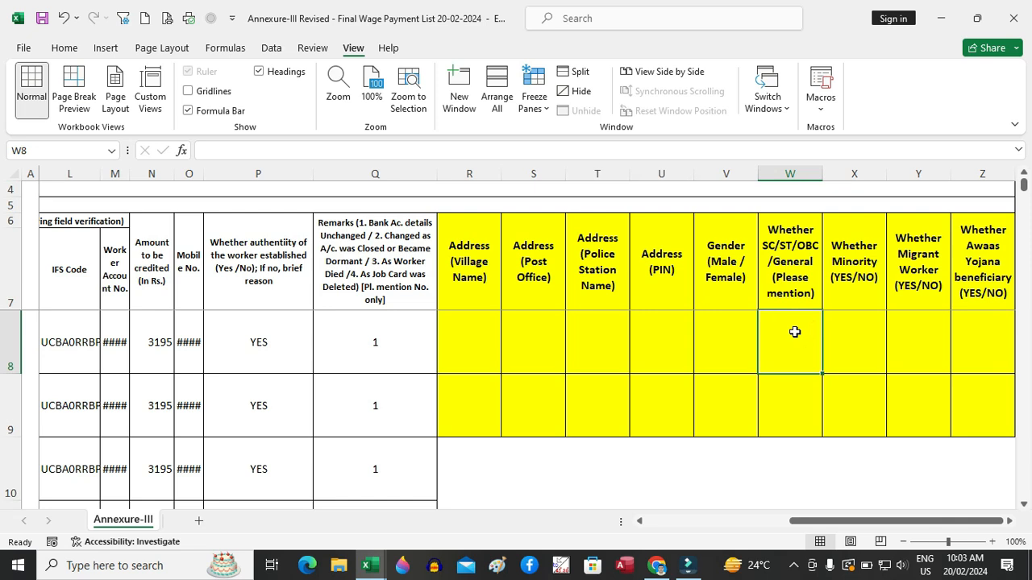
{"action": "type", "text": "=vl"}
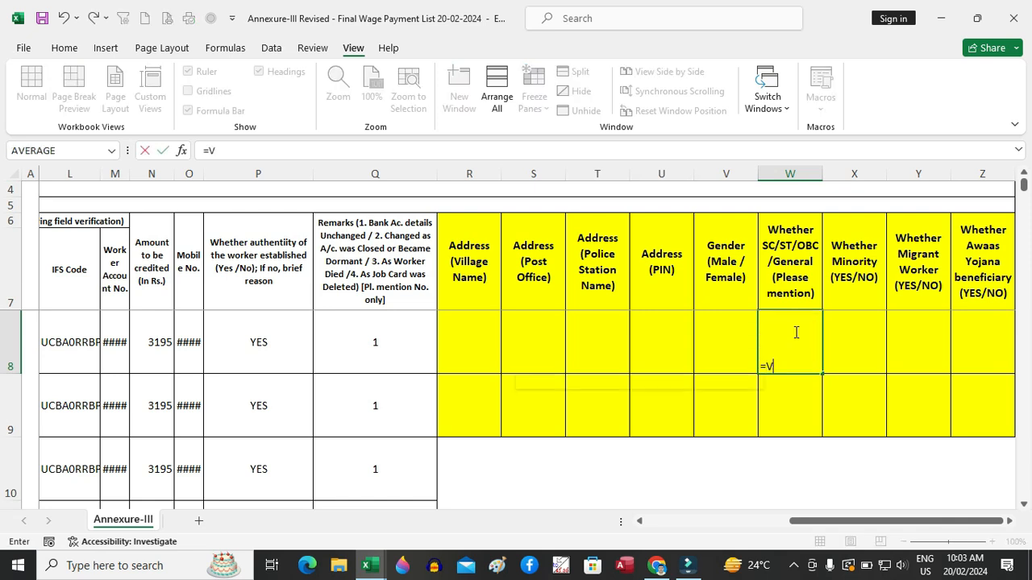
{"action": "key", "text": "Tab"}
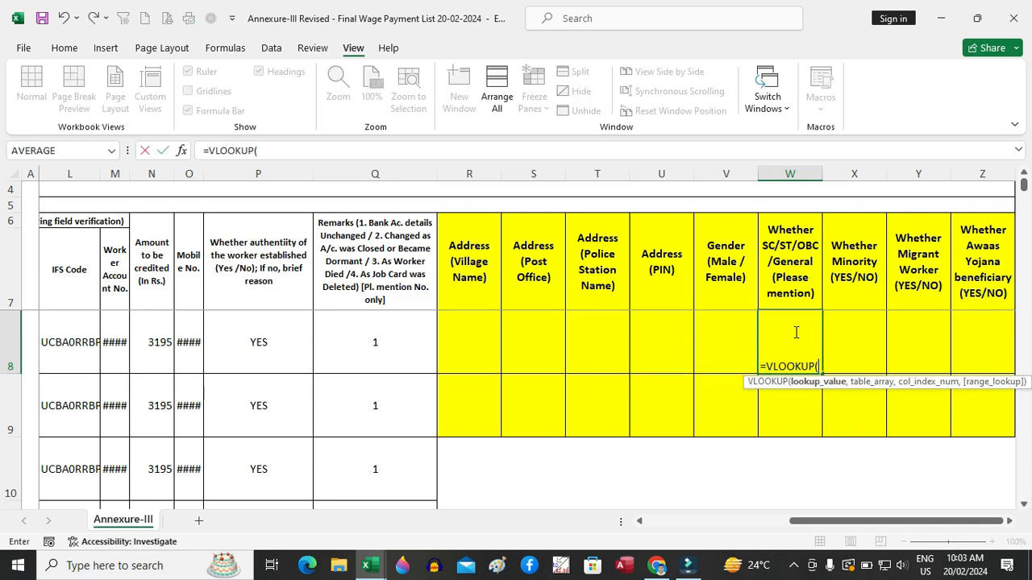
{"action": "left_click_drag", "start_coordinate": [827, 522], "coordinate": [237, 450]}
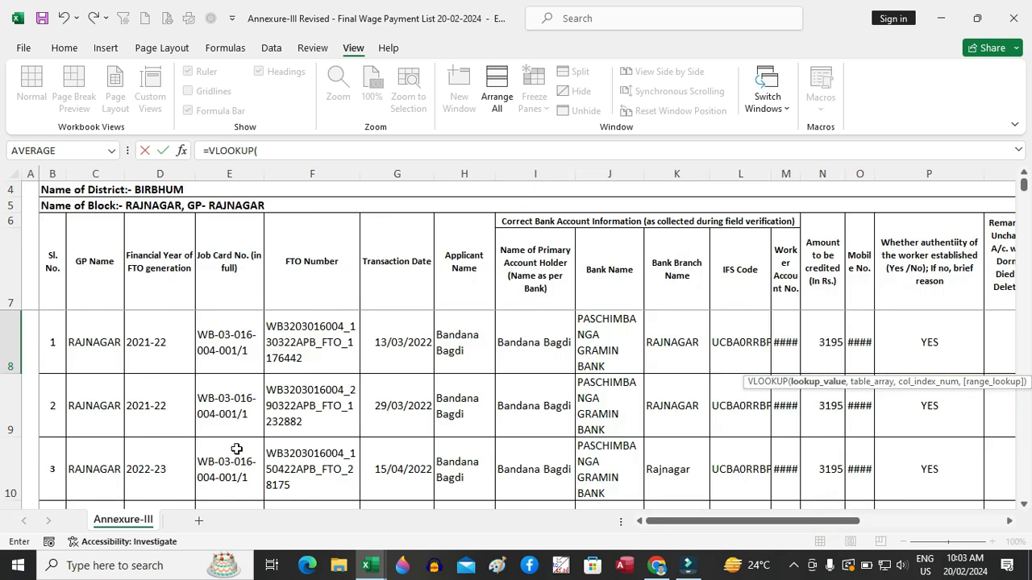
{"action": "left_click", "coordinate": [240, 347]}
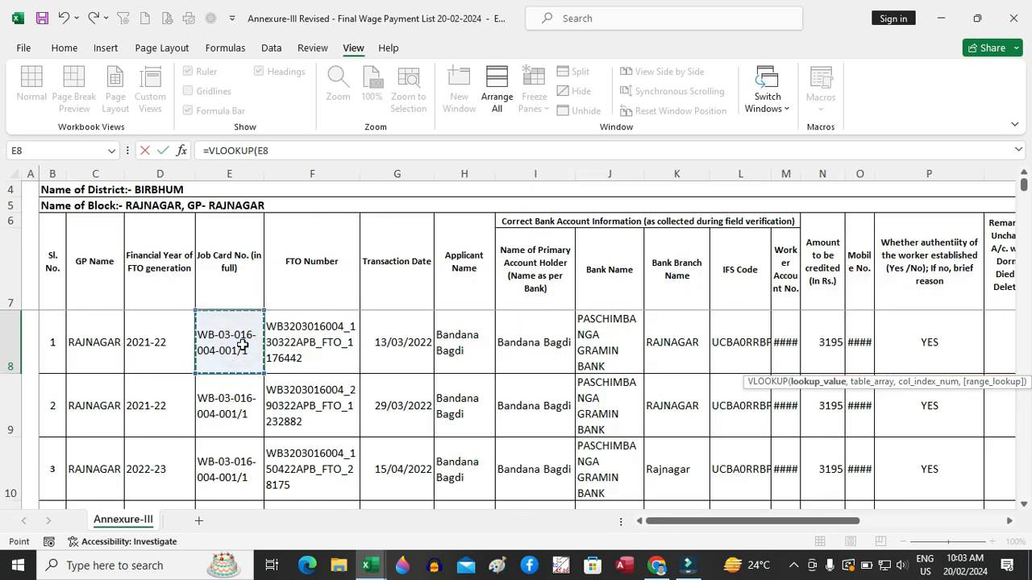
{"action": "type", "text": ","}
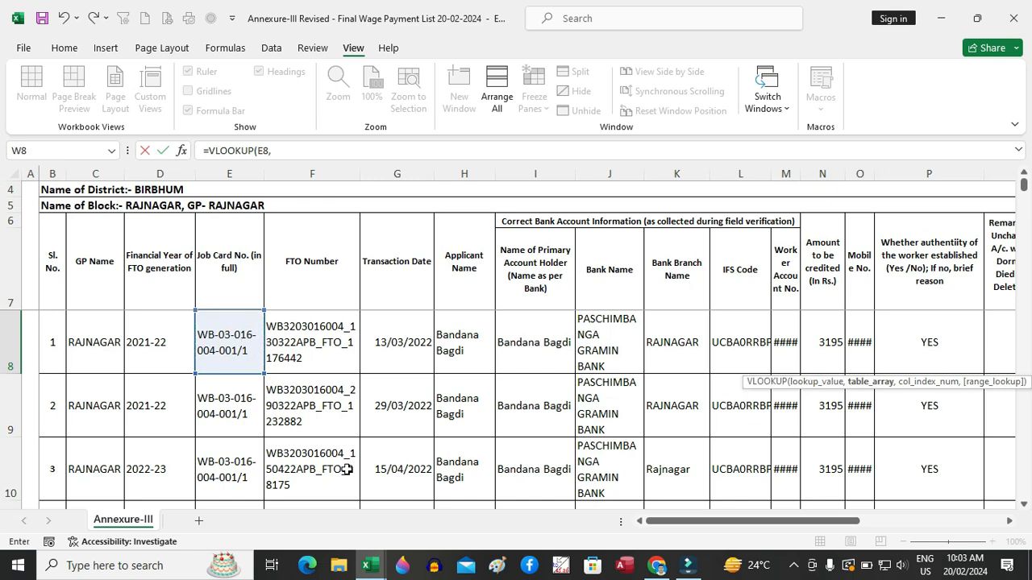
- Set the W8 VLOOKUP's table array to $A$11:$Q$12722 on the Application Register sheet of the Wage List and Application Register workbook
{"action": "left_click", "coordinate": [369, 567]}
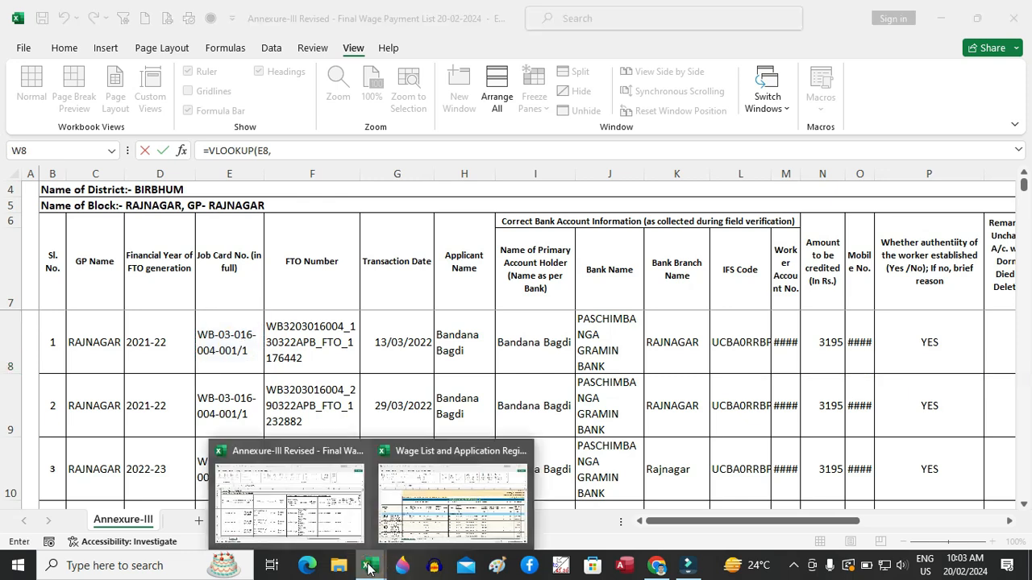
{"action": "left_click", "coordinate": [438, 516]}
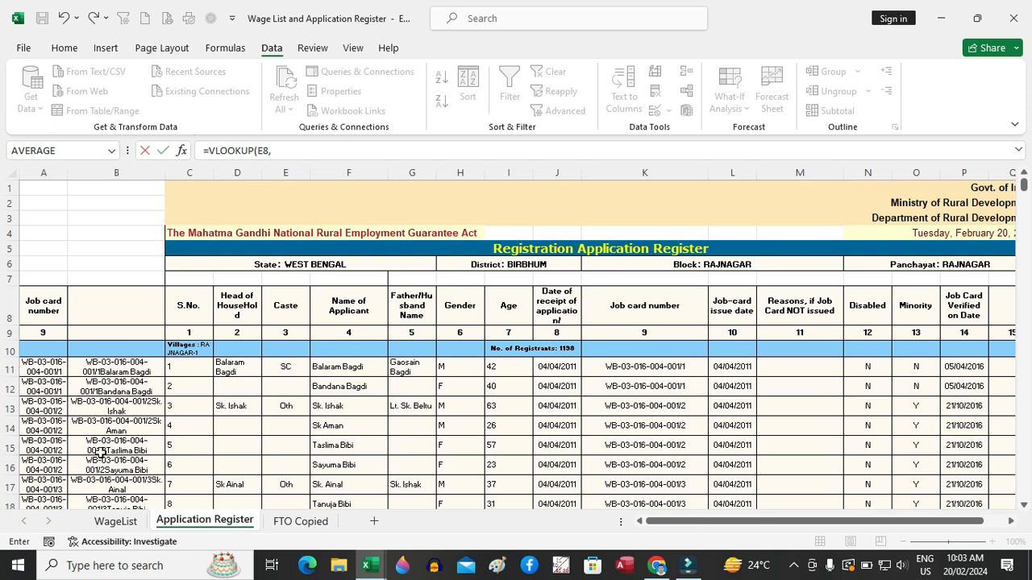
{"action": "left_click", "coordinate": [41, 370]}
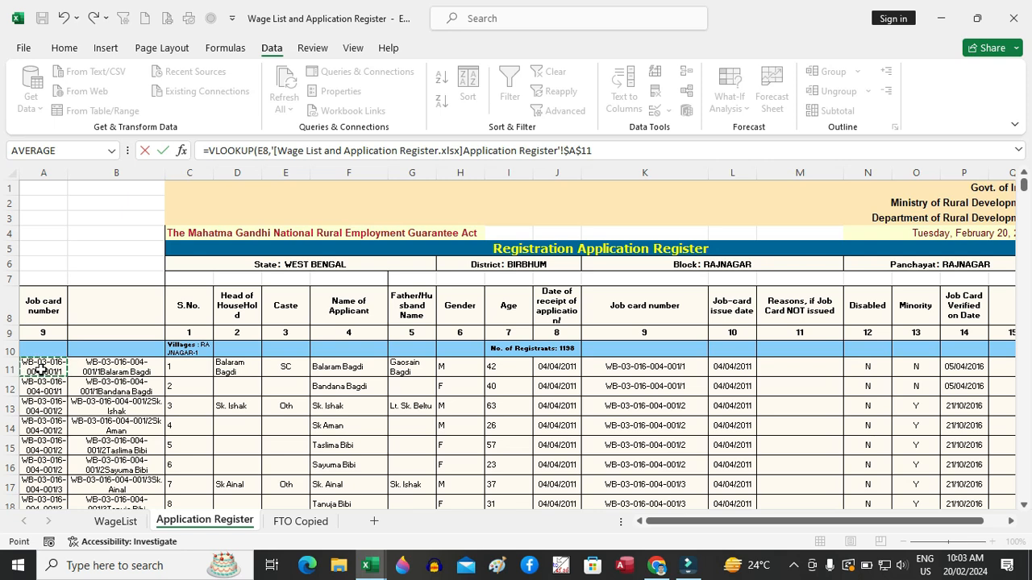
{"action": "key", "text": "shift+Right"}
{"action": "key", "text": "shift+Right"}
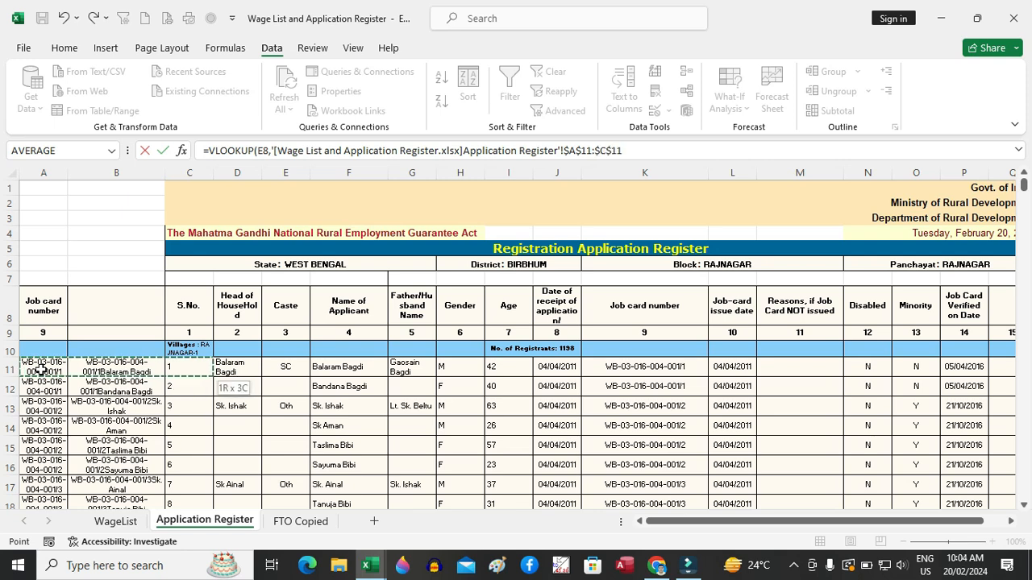
{"action": "key", "text": "ctrl+Home"}
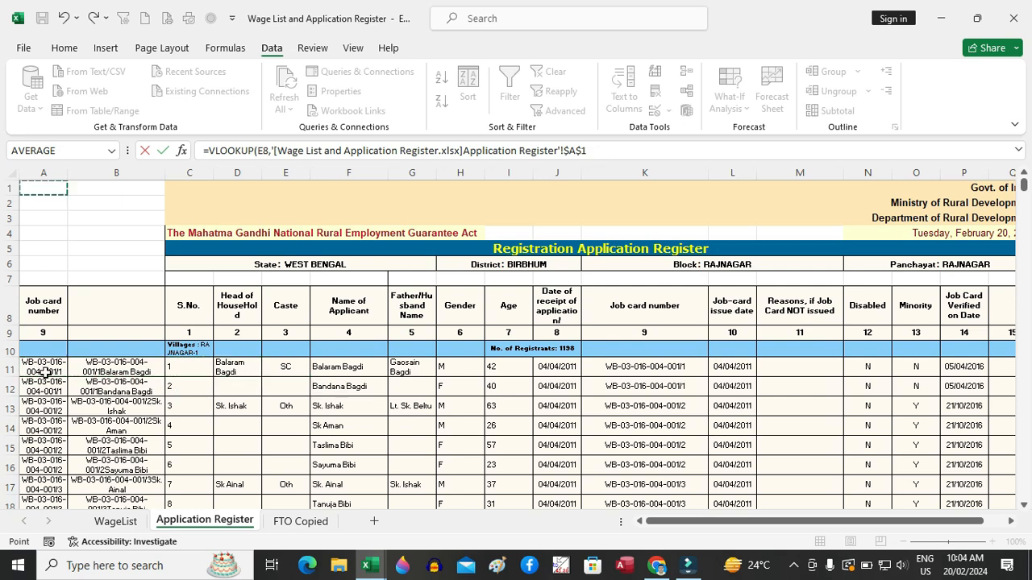
{"action": "left_click", "coordinate": [46, 373]}
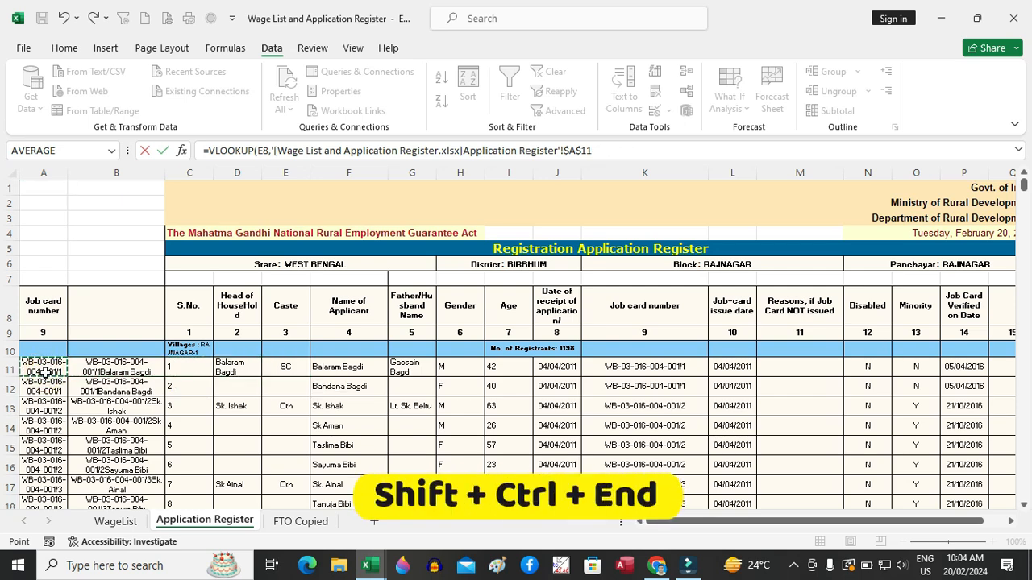
{"action": "key", "text": "ctrl+shift+End"}
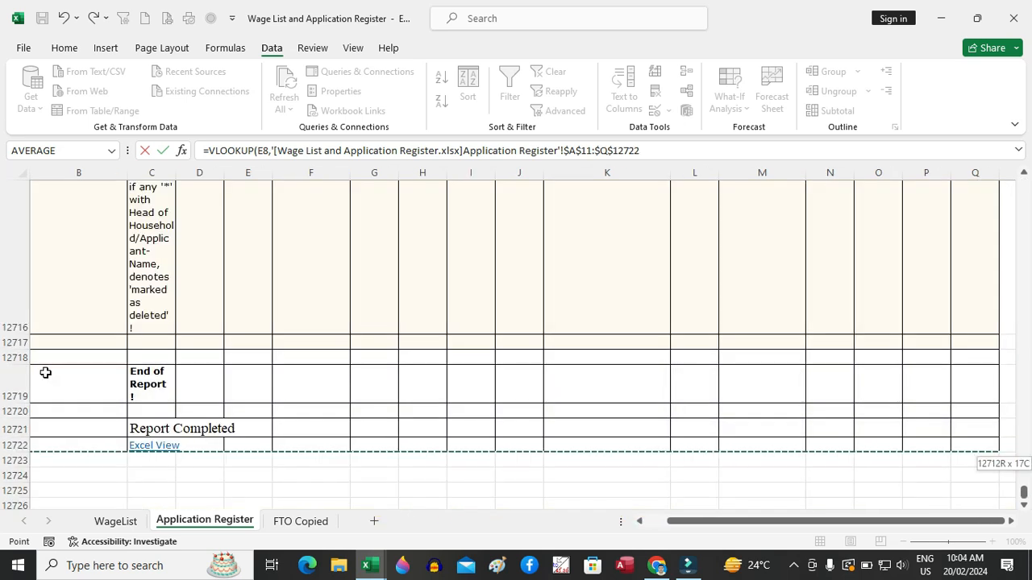
- Complete the W8 VLOOKUP with column index 5 and range lookup 0 to return the caste
{"action": "left_click", "coordinate": [679, 150]}
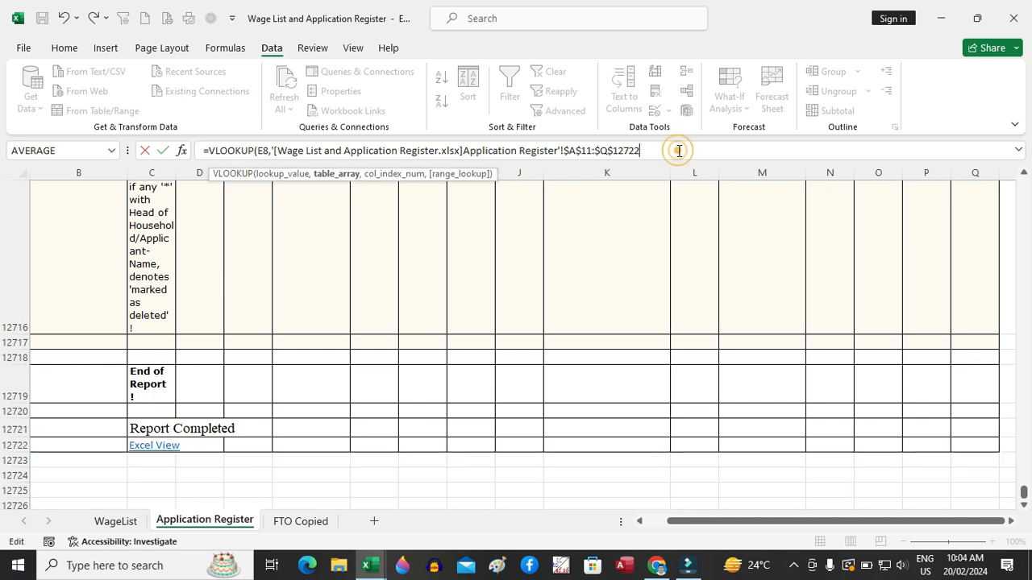
{"action": "type", "text": ",5,"}
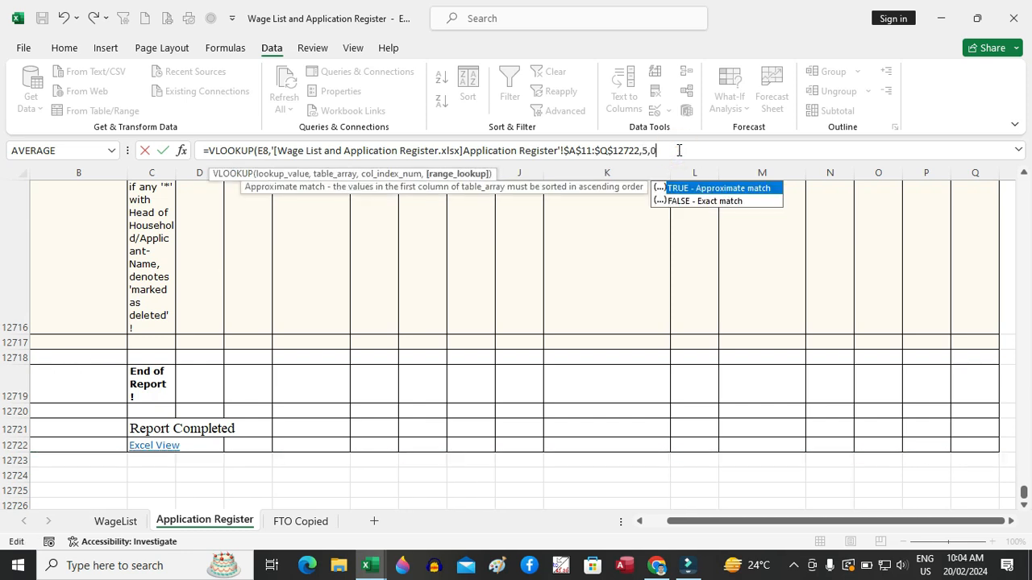
{"action": "type", "text": "0)"}
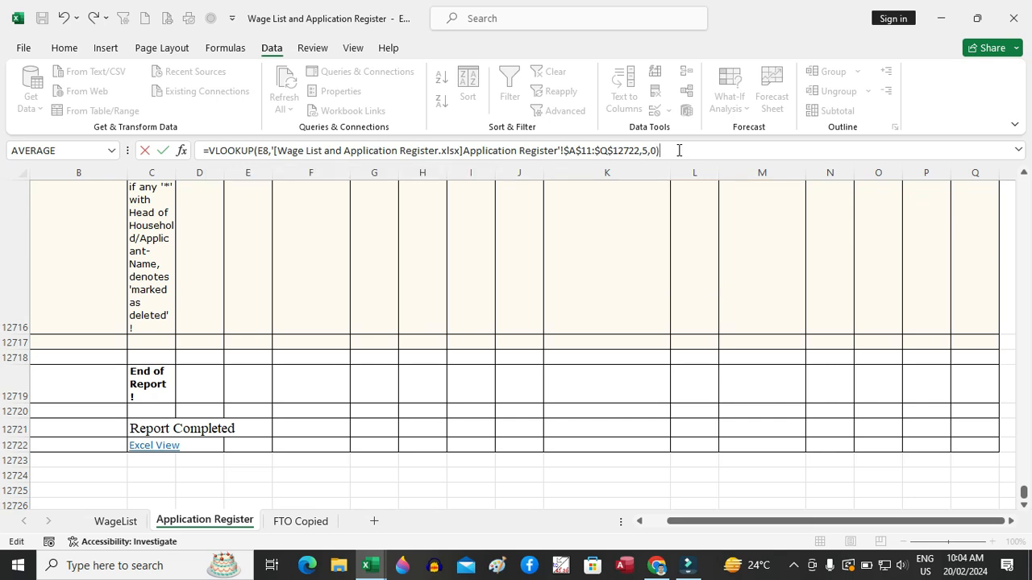
{"action": "key", "text": "Return"}
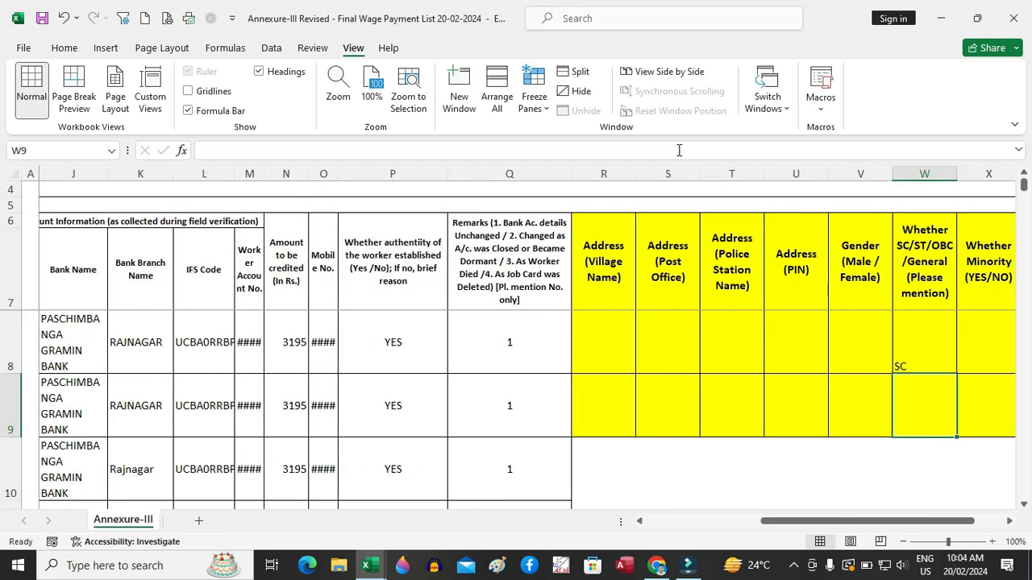
- Center W8 horizontally and vertically, and fill its formula down the SC/ST/OBC/General column to the last row
{"action": "left_click", "coordinate": [923, 355]}
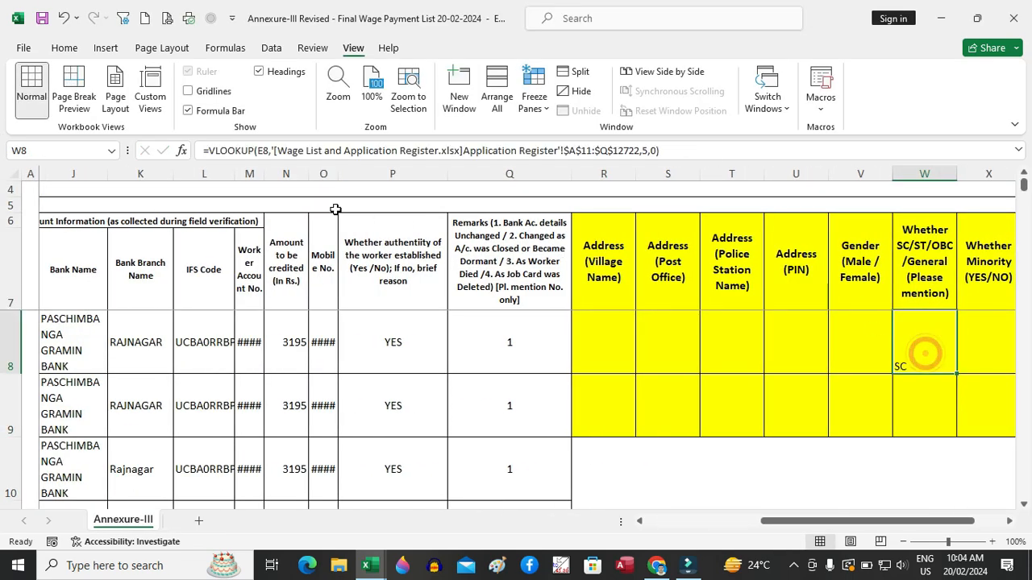
{"action": "left_click", "coordinate": [64, 47]}
{"action": "left_click", "coordinate": [296, 100]}
{"action": "left_click", "coordinate": [297, 78]}
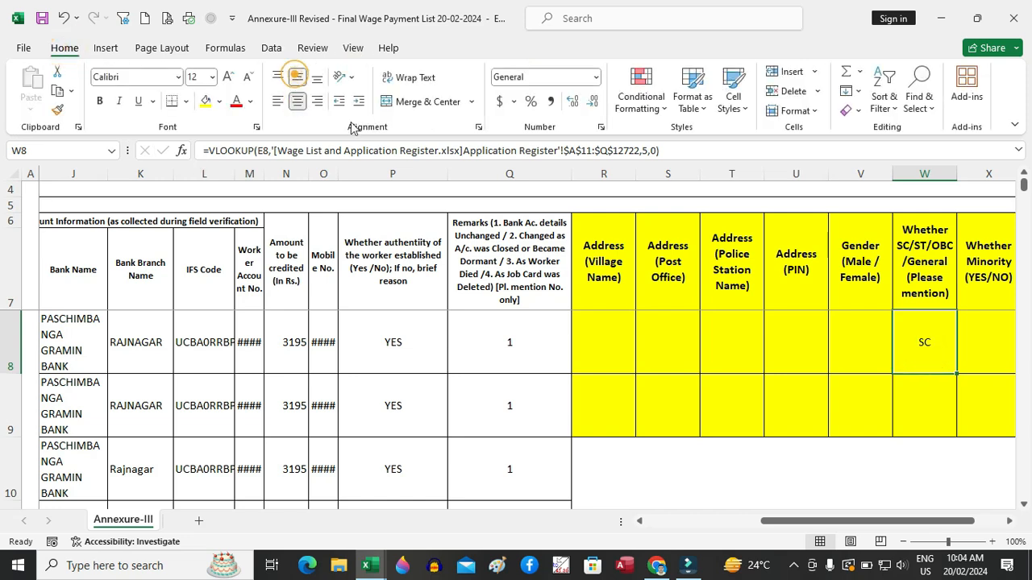
{"action": "double_click", "coordinate": [957, 375]}
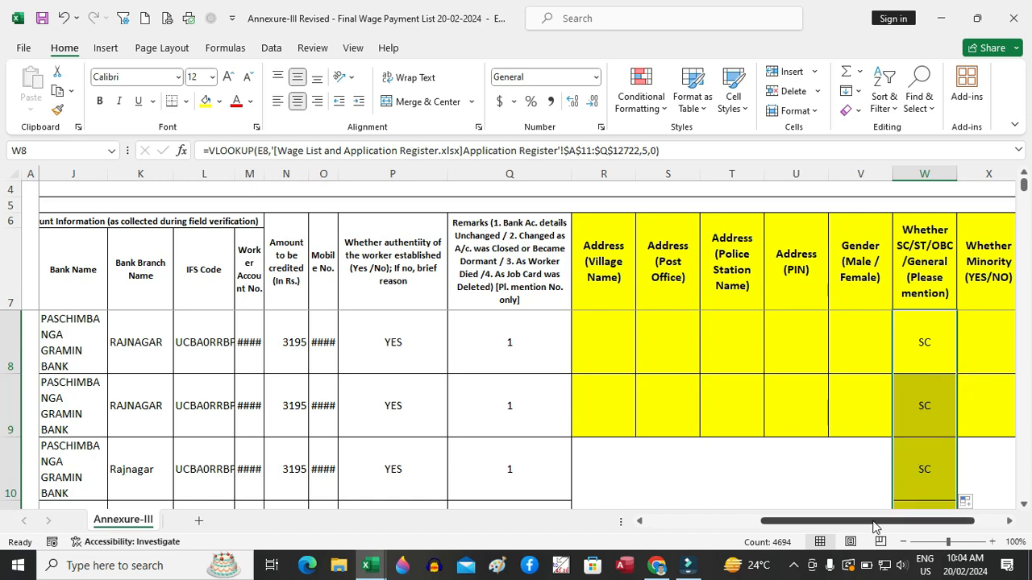
- Start a VLOOKUP in X8 of the Whether Minority column with the job card number in E8 as lookup value
{"action": "left_click_drag", "start_coordinate": [874, 522], "coordinate": [929, 528]}
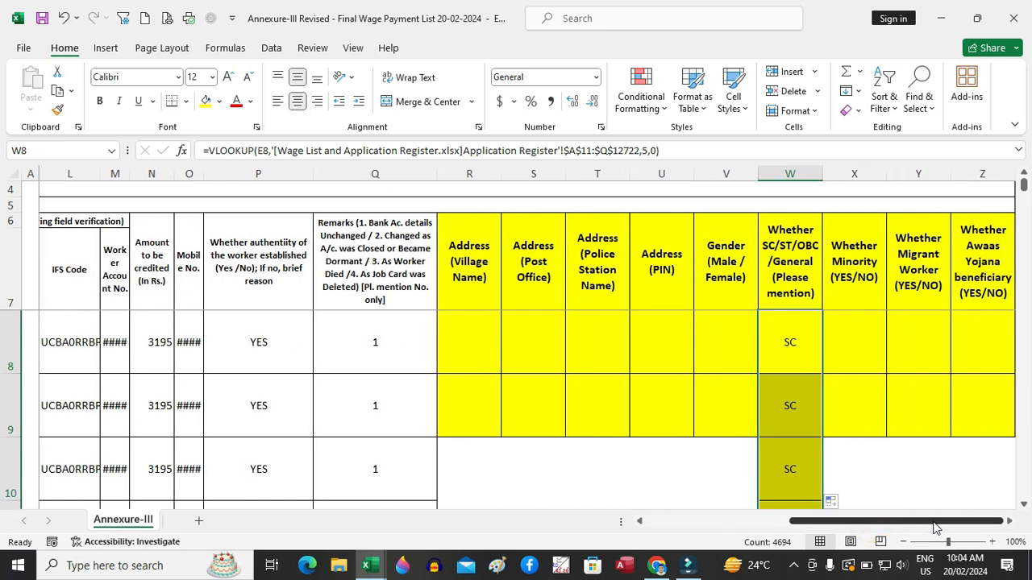
{"action": "left_click", "coordinate": [843, 337]}
{"action": "type", "text": "="}
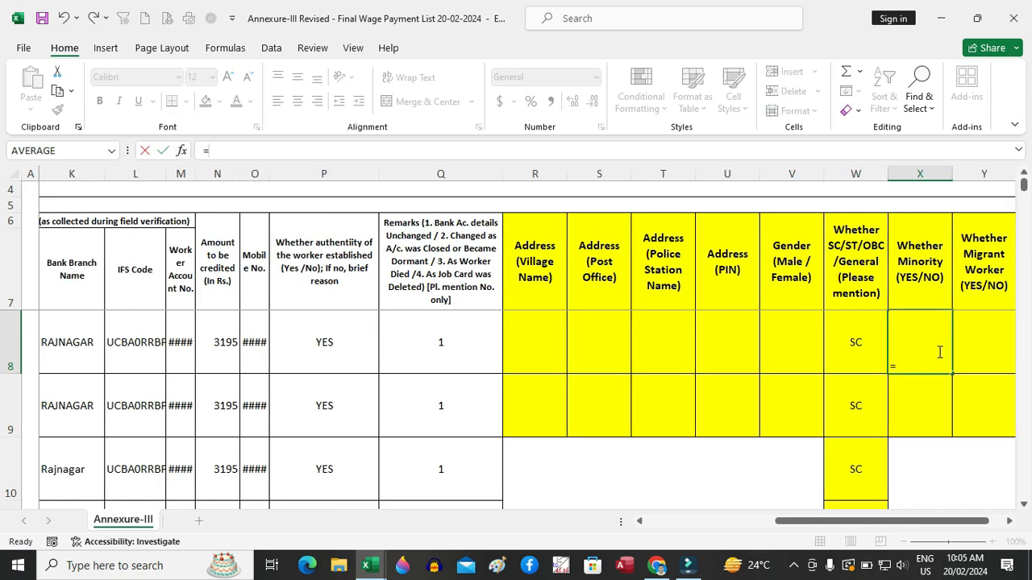
{"action": "type", "text": "vl"}
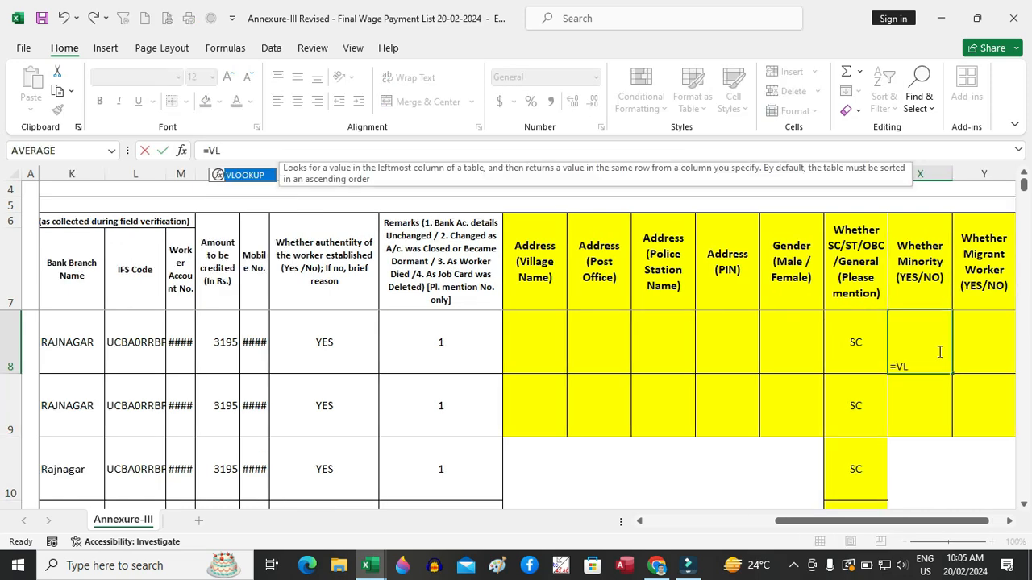
{"action": "key", "text": "Tab"}
{"action": "left_click_drag", "start_coordinate": [850, 523], "coordinate": [490, 539]}
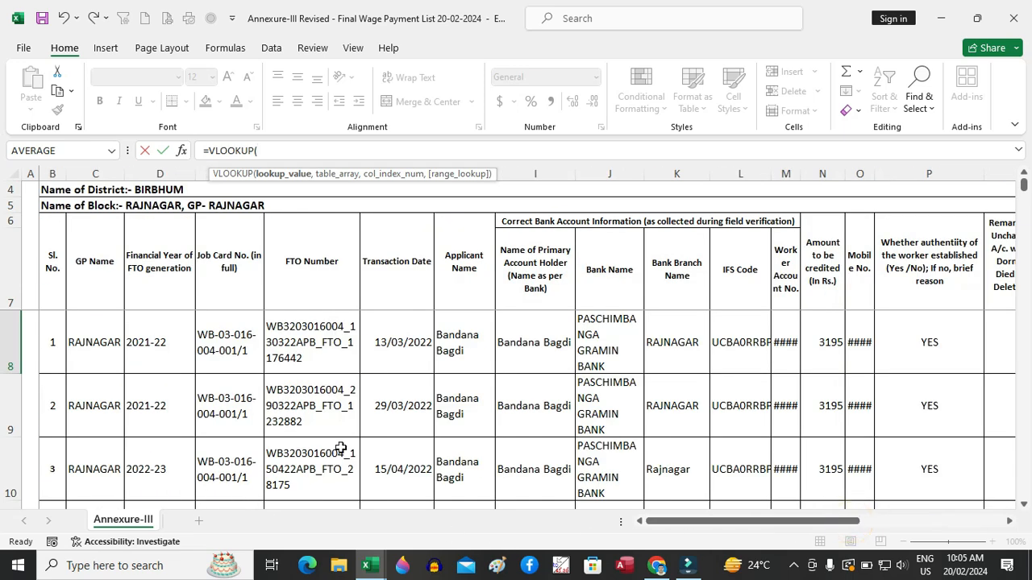
{"action": "left_click", "coordinate": [235, 341]}
{"action": "type", "text": ","}
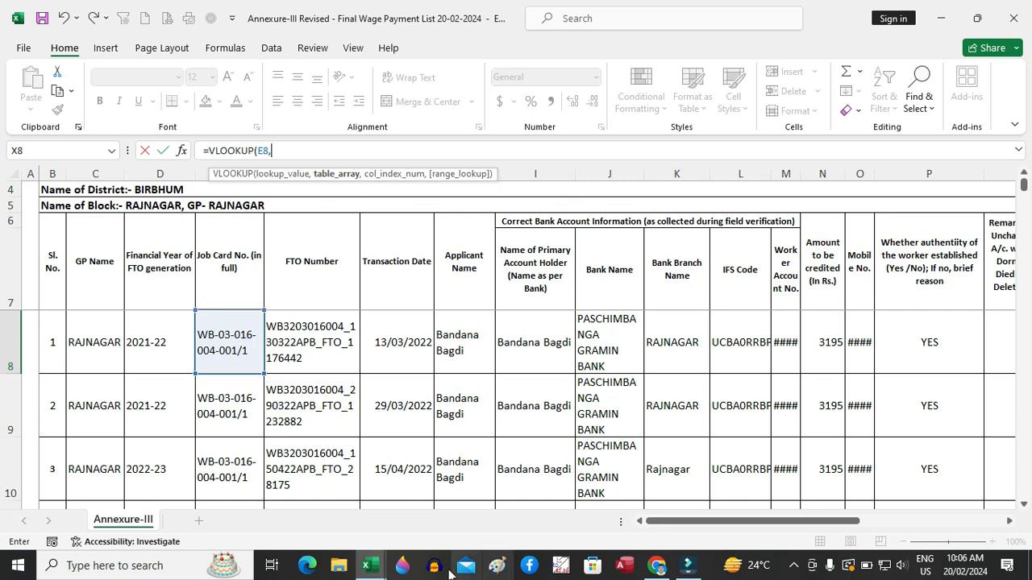
- Set the X8 VLOOKUP's table array to $A$11:$Q$12722 on the Application Register sheet of the Wage List and Application Register workbook
{"action": "left_click", "coordinate": [368, 565]}
{"action": "left_click", "coordinate": [441, 496]}
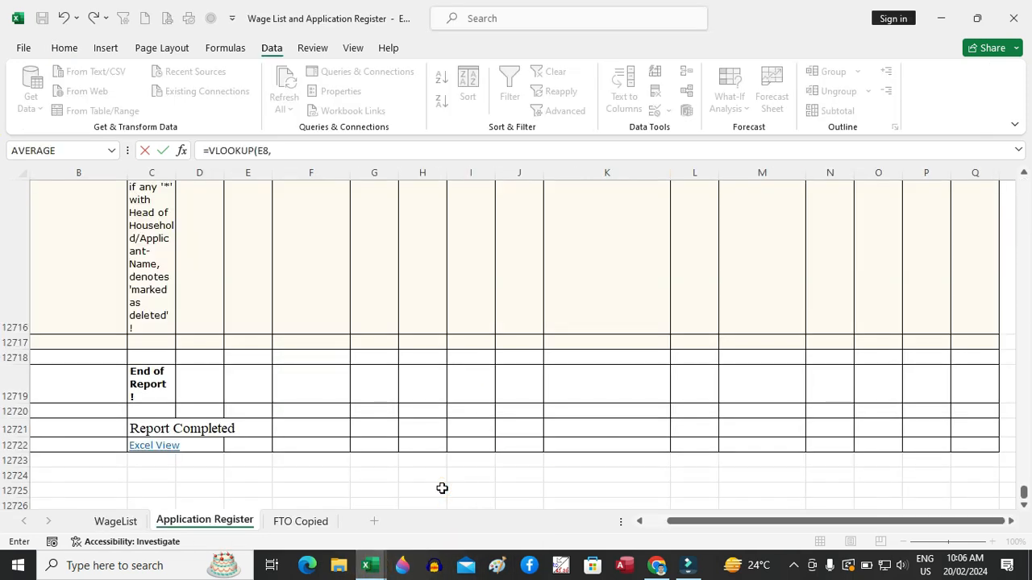
{"action": "left_click", "coordinate": [295, 281]}
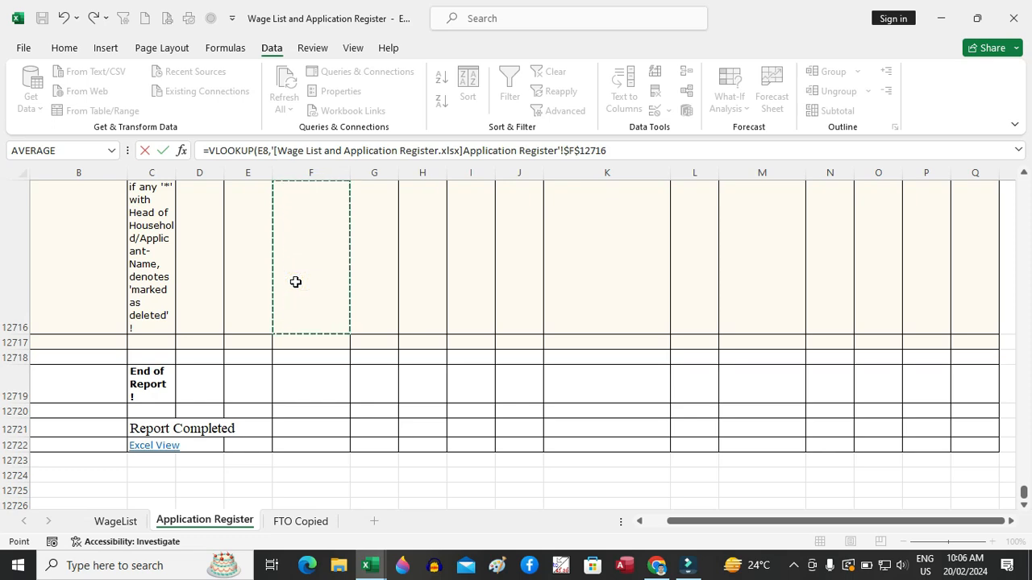
{"action": "key", "text": "ctrl+Home"}
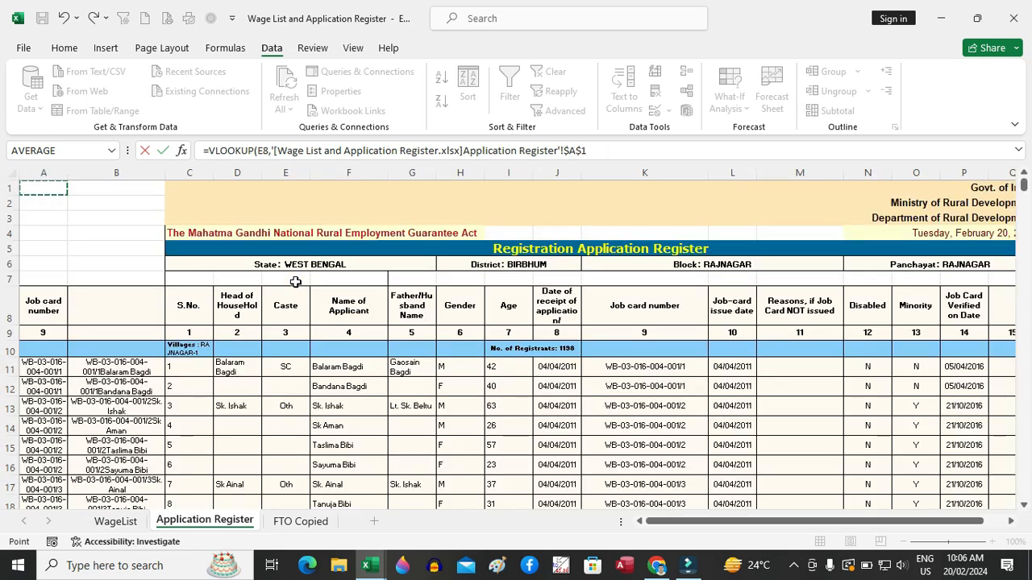
{"action": "left_click", "coordinate": [50, 368]}
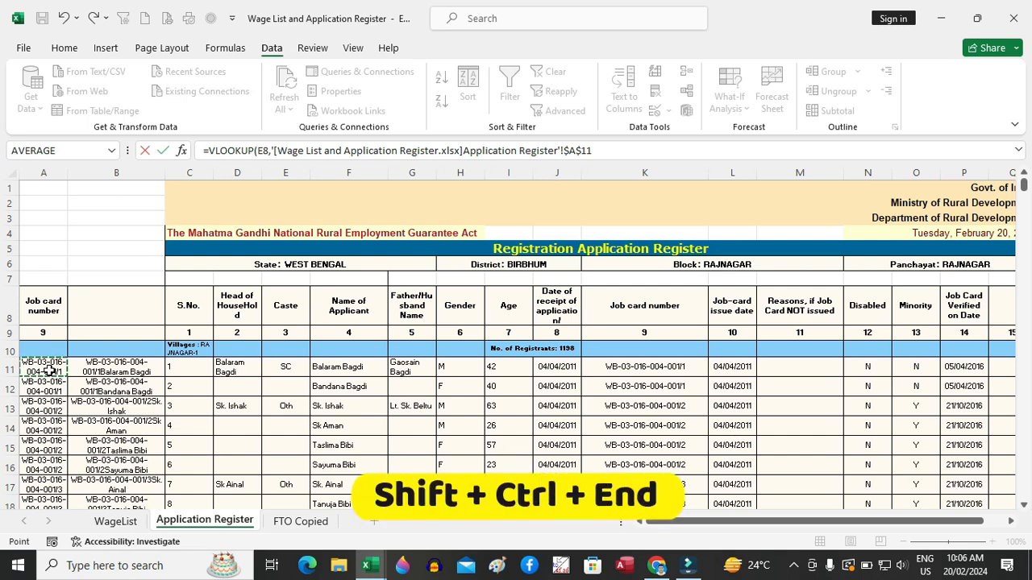
{"action": "key", "text": "shift+ctrl+End"}
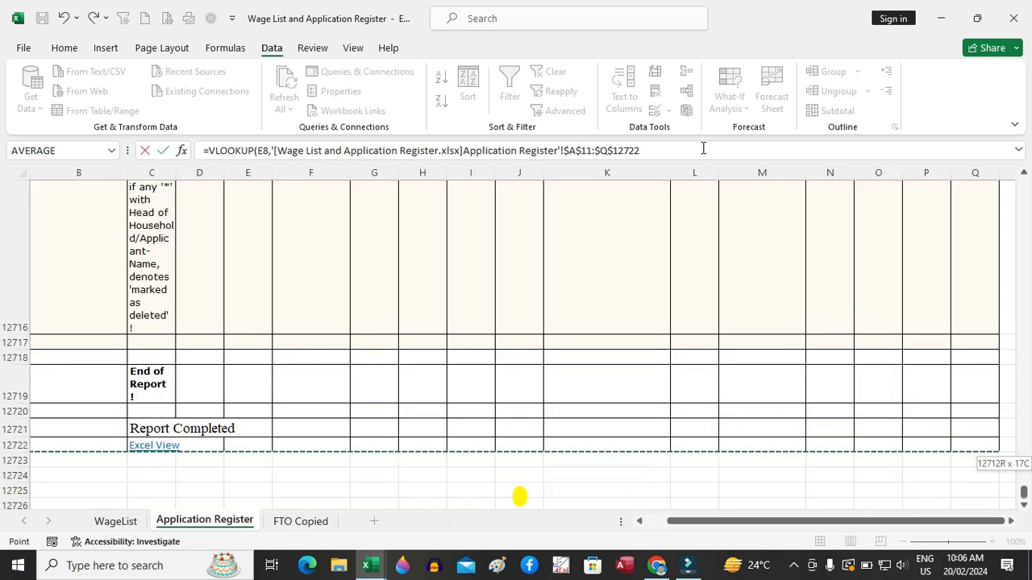
- Complete the X8 VLOOKUP with column index 15 and range lookup 0 to return the minority status
{"action": "left_click", "coordinate": [685, 153]}
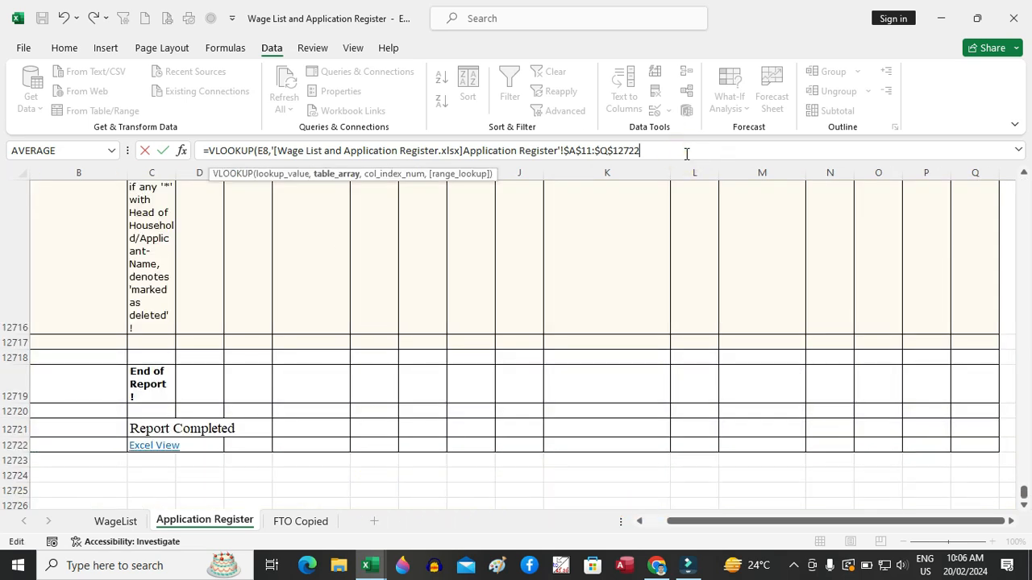
{"action": "type", "text": ",15"}
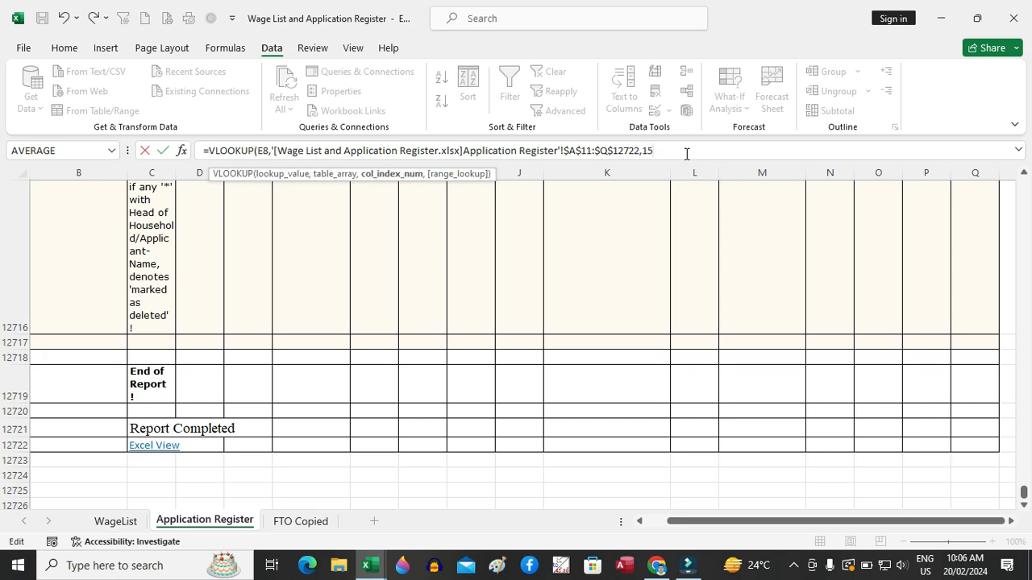
{"action": "type", "text": ",0"}
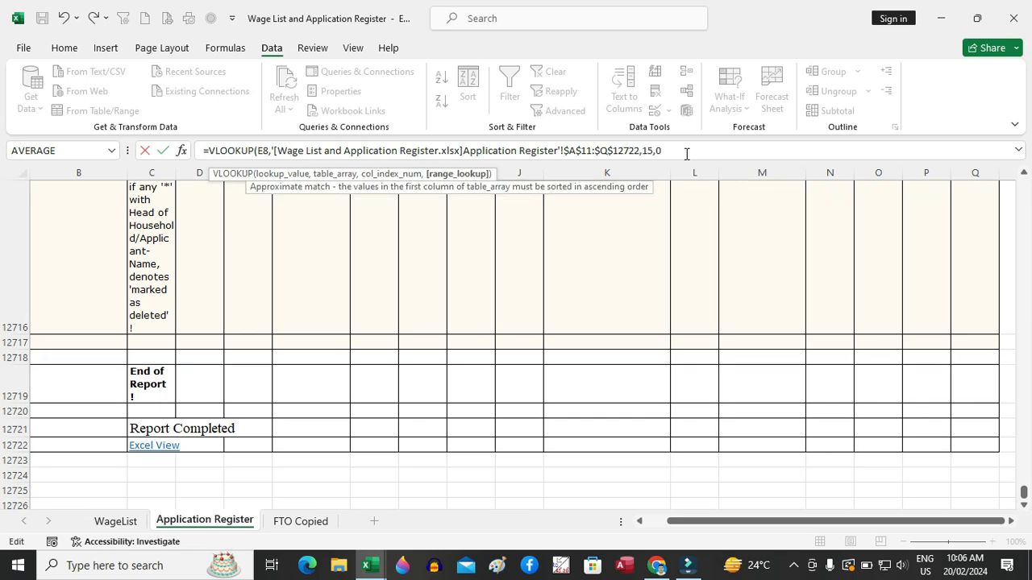
{"action": "type", "text": ")"}
{"action": "key", "text": "Return"}
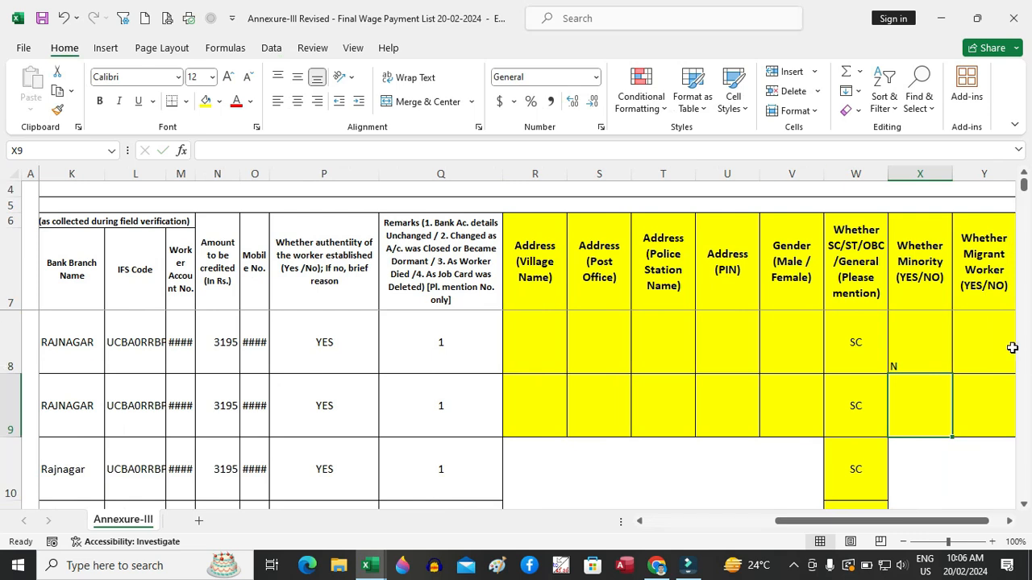
- Center X8 horizontally and vertically, and fill its formula down the Whether Minority column to the last row
{"action": "left_click", "coordinate": [927, 342]}
{"action": "left_click", "coordinate": [298, 101]}
{"action": "left_click", "coordinate": [298, 76]}
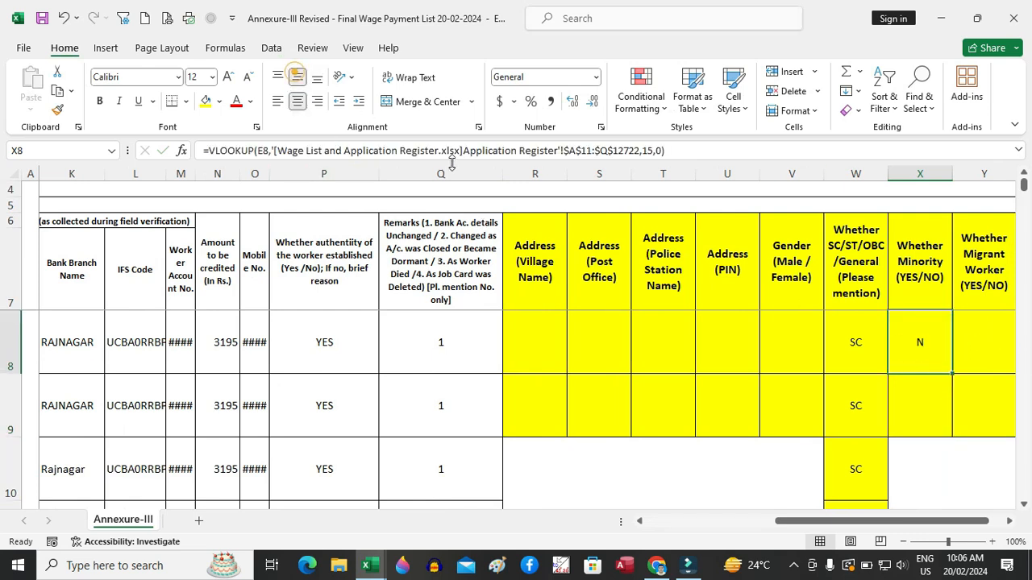
{"action": "double_click", "coordinate": [951, 374]}
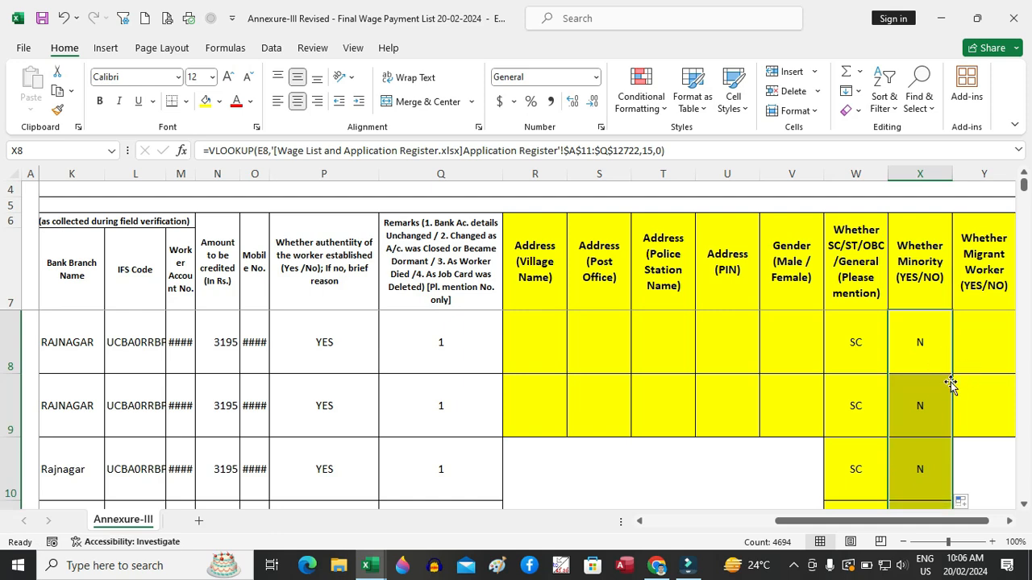
- Start a VLOOKUP in Z8 of the Whether Awaas Yojana beneficiary column with the job card number in E8 as lookup value
{"action": "left_click_drag", "start_coordinate": [889, 528], "coordinate": [906, 529]}
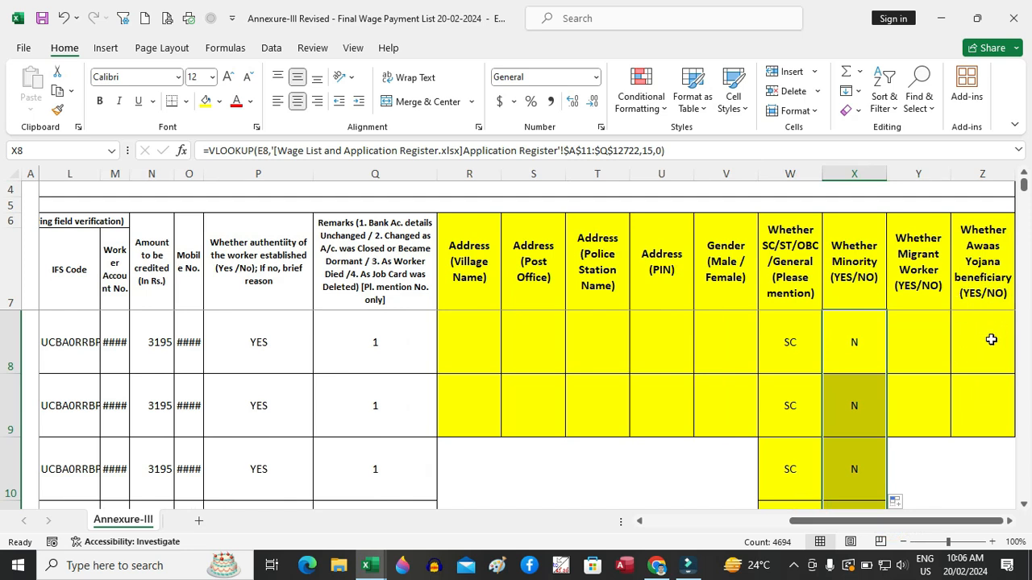
{"action": "left_click", "coordinate": [984, 340]}
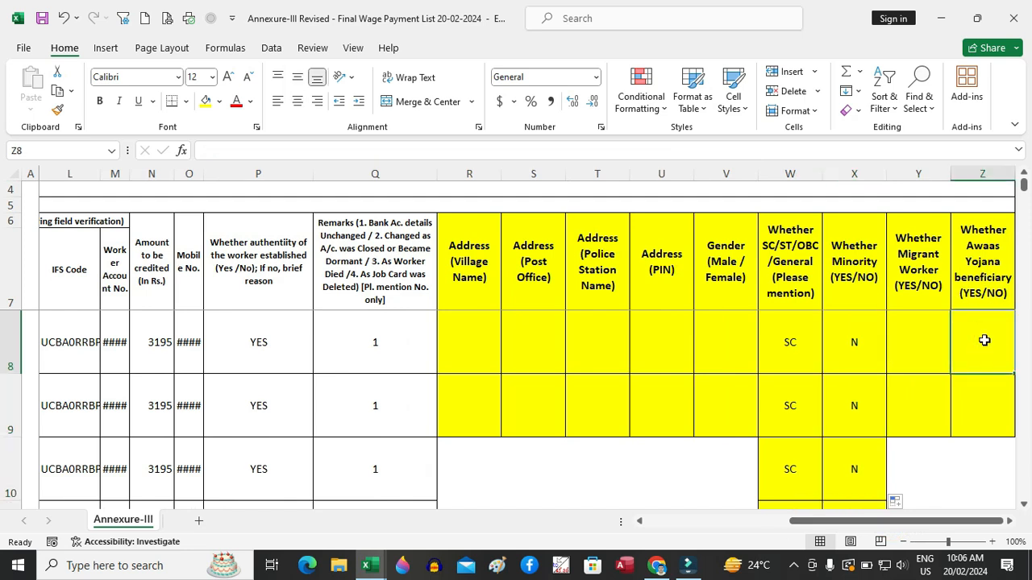
{"action": "type", "text": "=VL"}
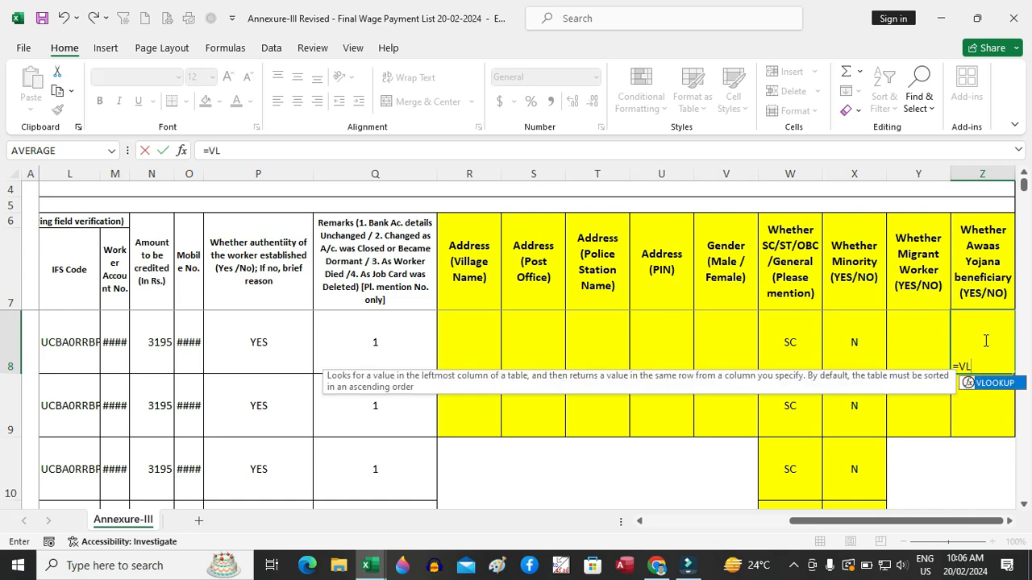
{"action": "key", "text": "Tab"}
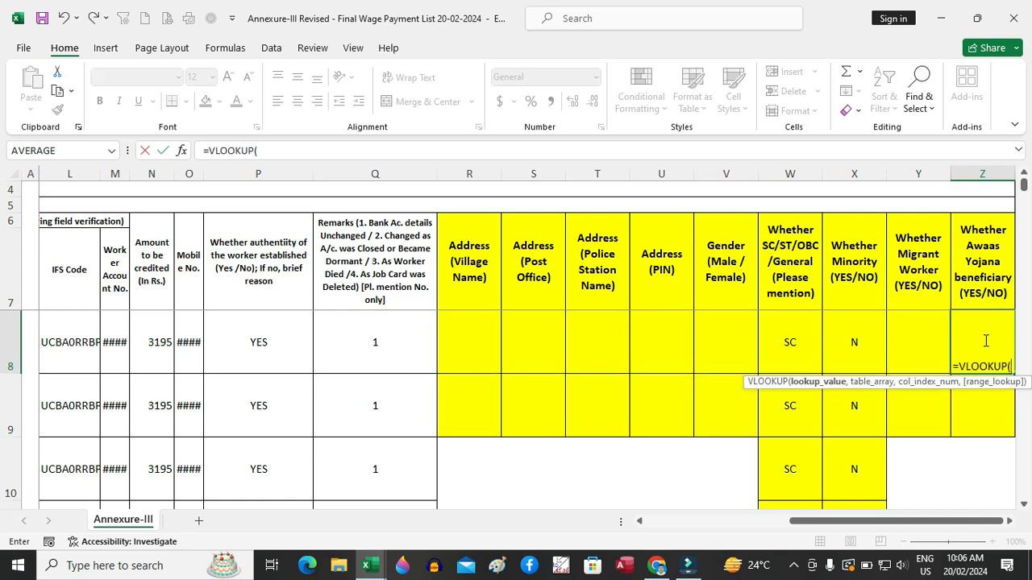
{"action": "left_click_drag", "start_coordinate": [832, 526], "coordinate": [460, 524]}
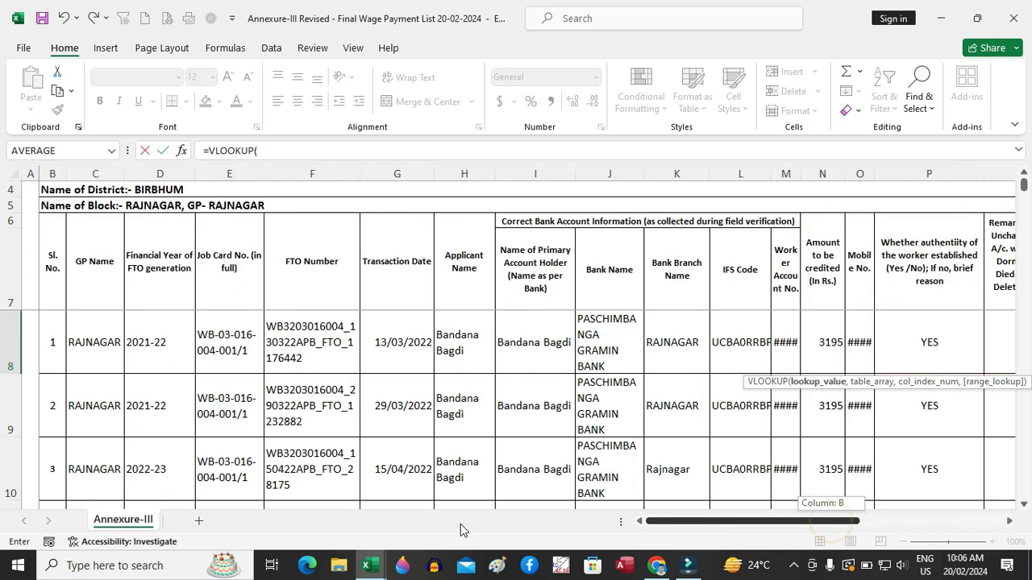
{"action": "left_click", "coordinate": [239, 346]}
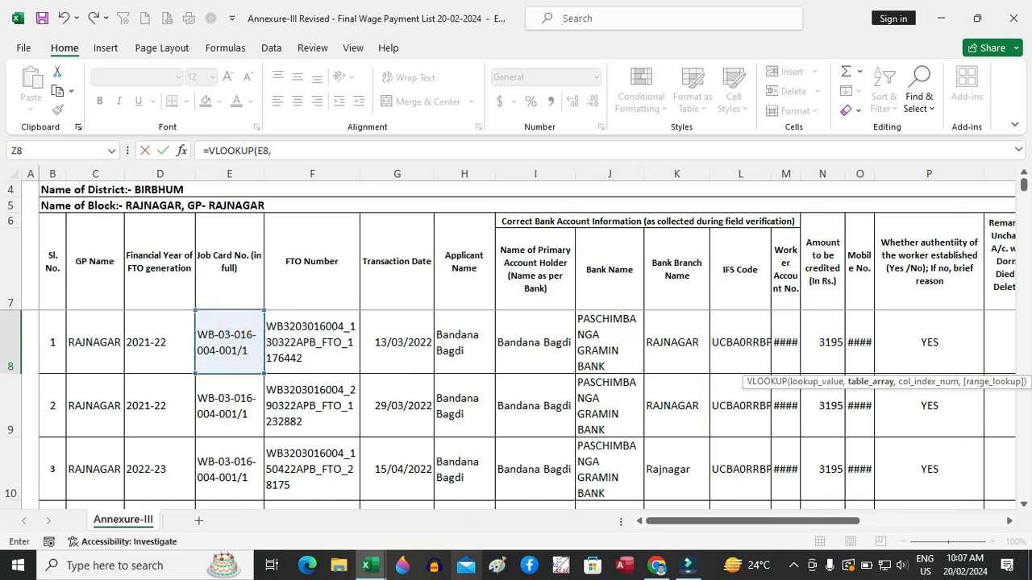
{"action": "type", "text": ","}
- Set the Z8 VLOOKUP's table array to $C$2:$S$3370 on the FTO Copied sheet of the Wage List and Application Register workbook
{"action": "left_click", "coordinate": [372, 567]}
{"action": "left_click", "coordinate": [441, 502]}
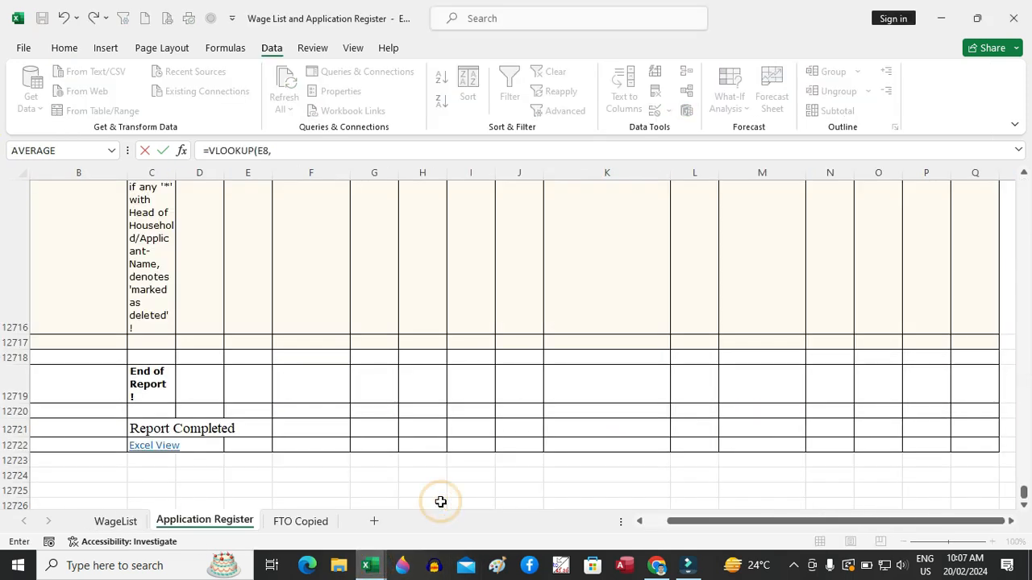
{"action": "left_click", "coordinate": [309, 524]}
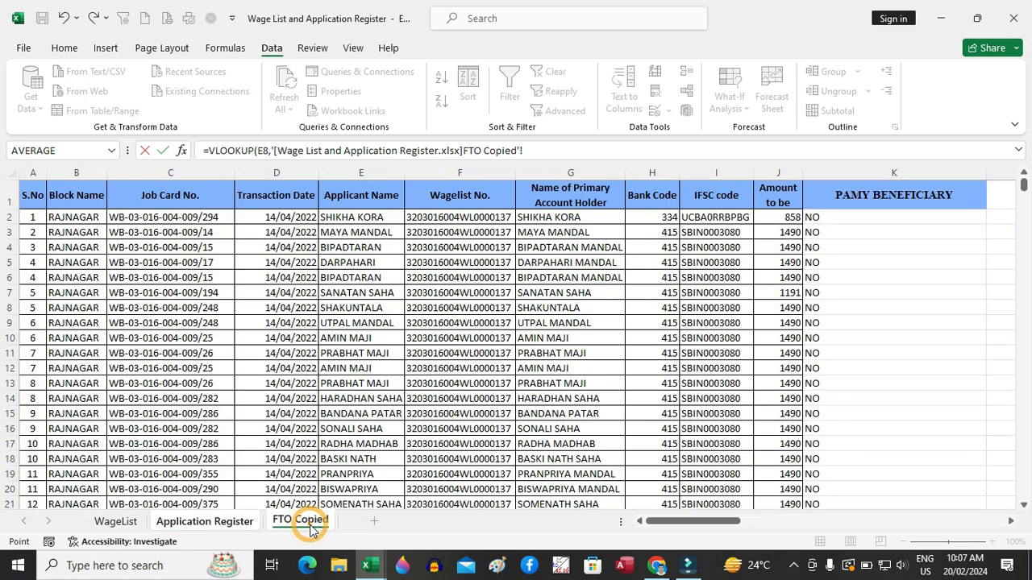
{"action": "left_click", "coordinate": [200, 216]}
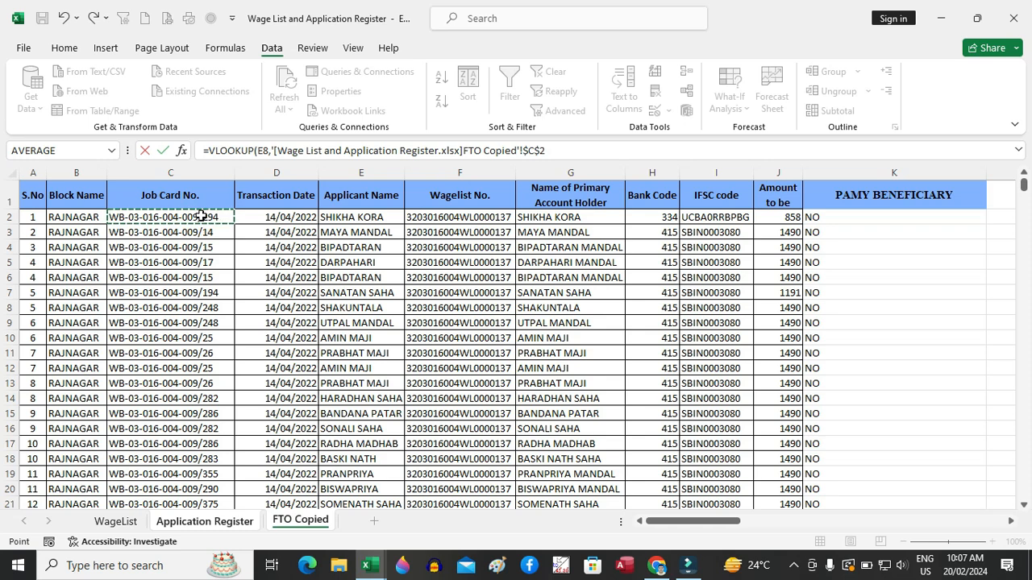
{"action": "left_click_drag", "start_coordinate": [200, 216], "coordinate": [985, 220]}
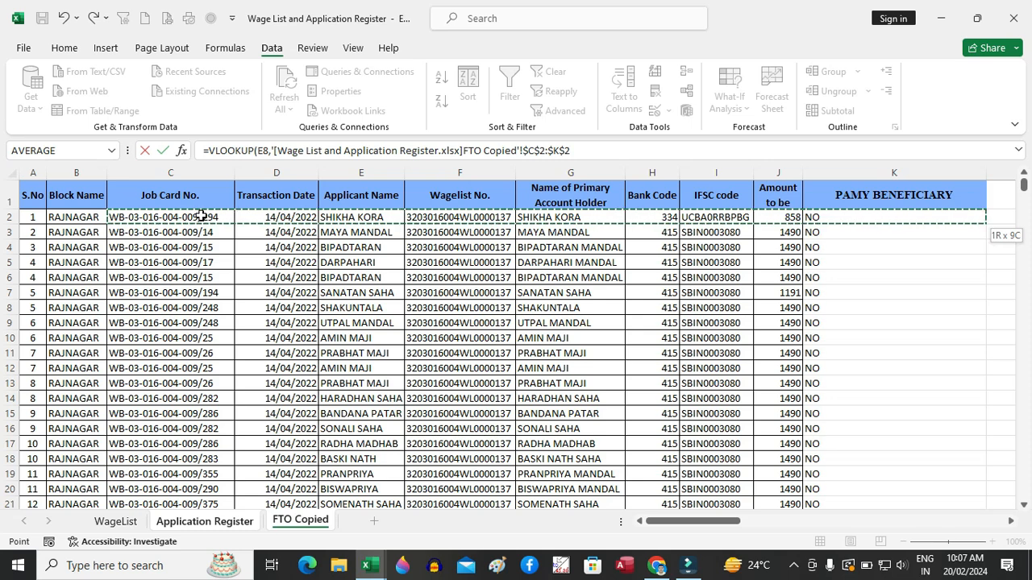
{"action": "key", "text": "ctrl+shift+End"}
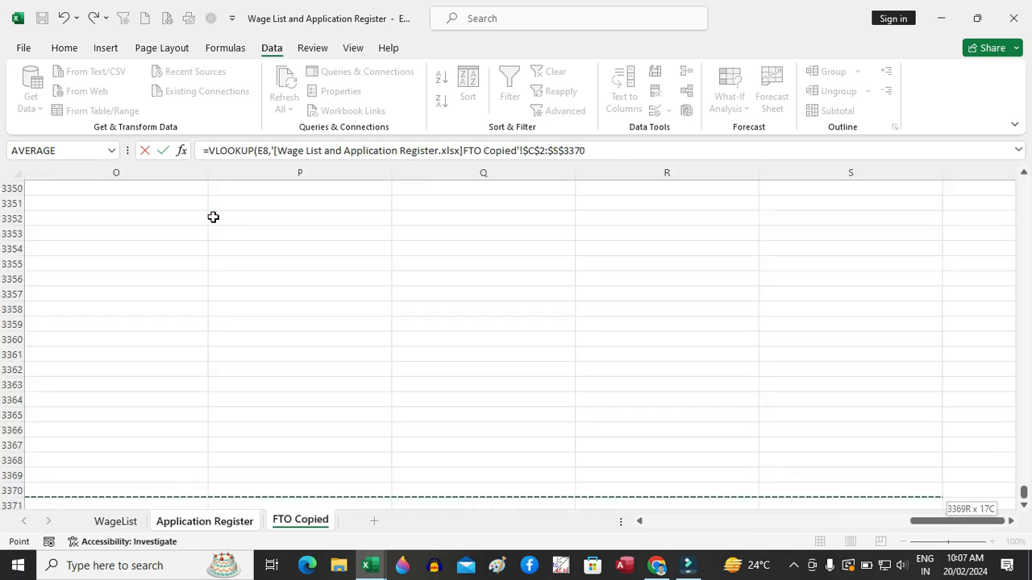
- Complete the Z8 VLOOKUP with column index 9 and range lookup 0, and fill it down the Awaas Yojana beneficiary column to the last row
{"action": "type", "text": ","}
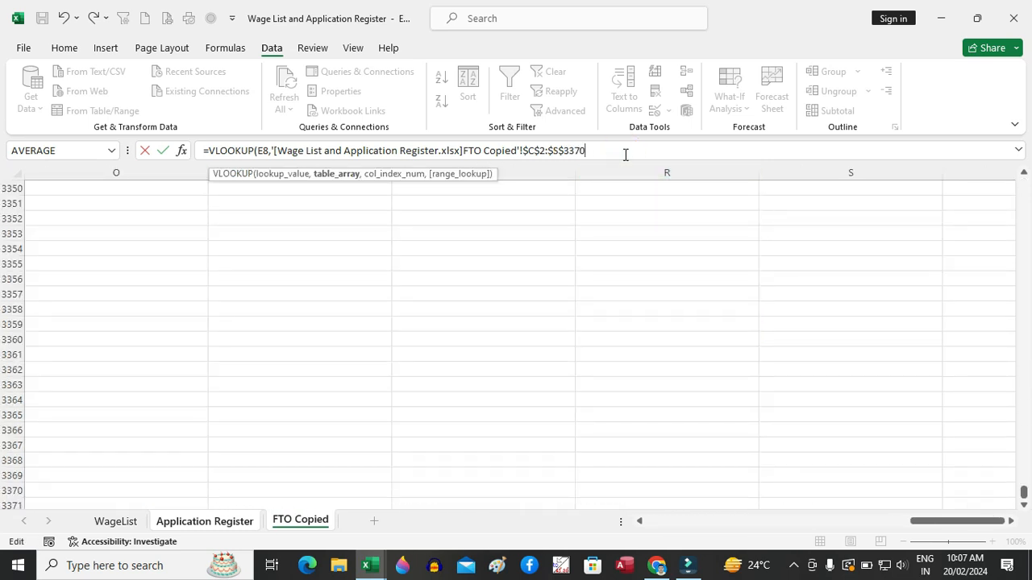
{"action": "type", "text": "9,"}
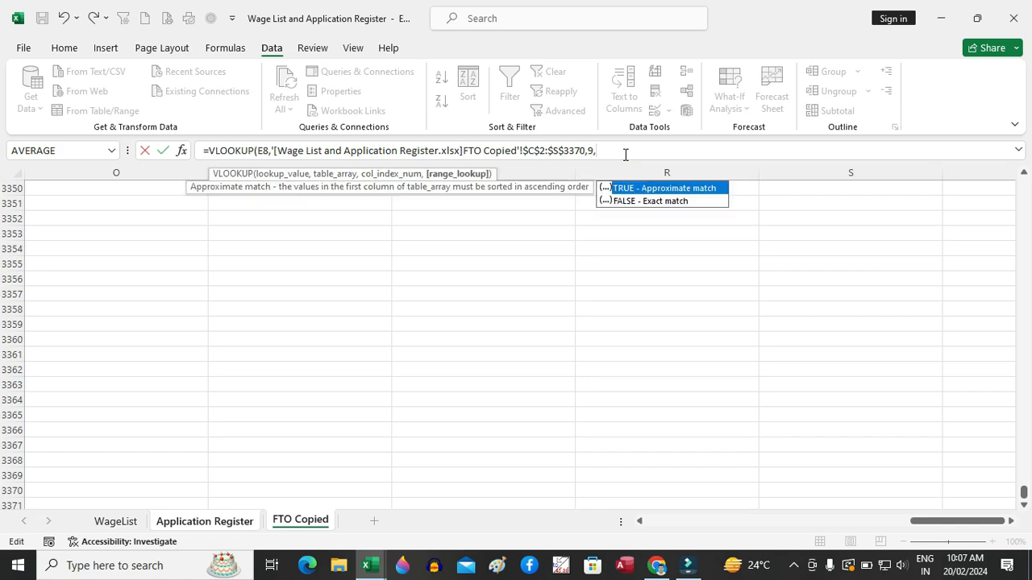
{"action": "type", "text": "0)"}
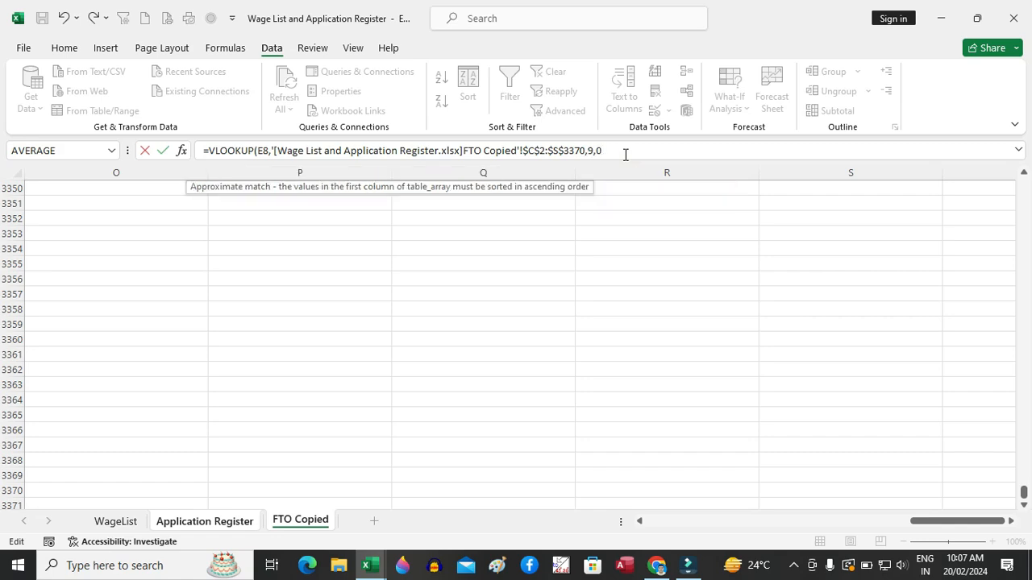
{"action": "key", "text": "Return"}
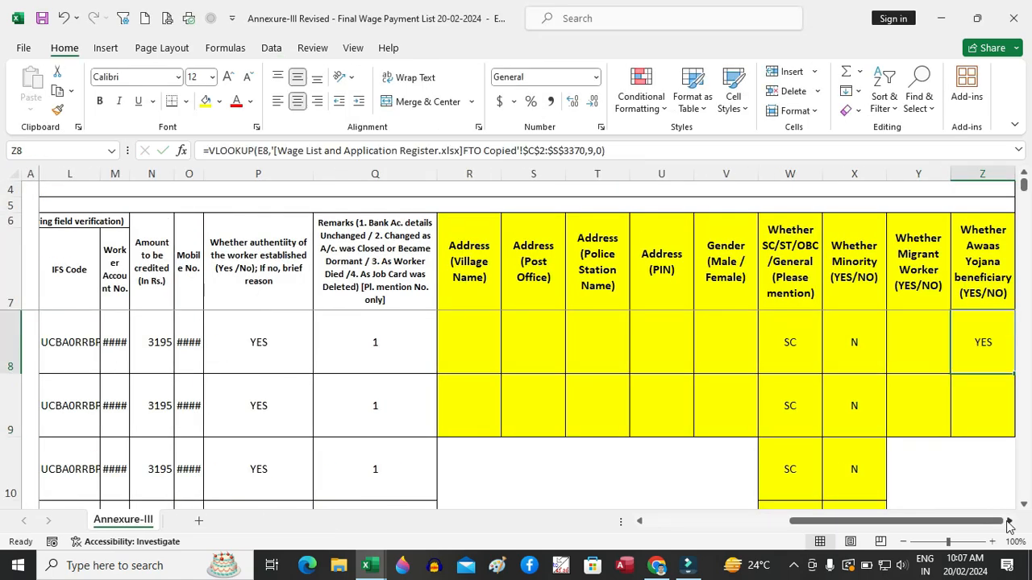
{"action": "left_click", "coordinate": [968, 354]}
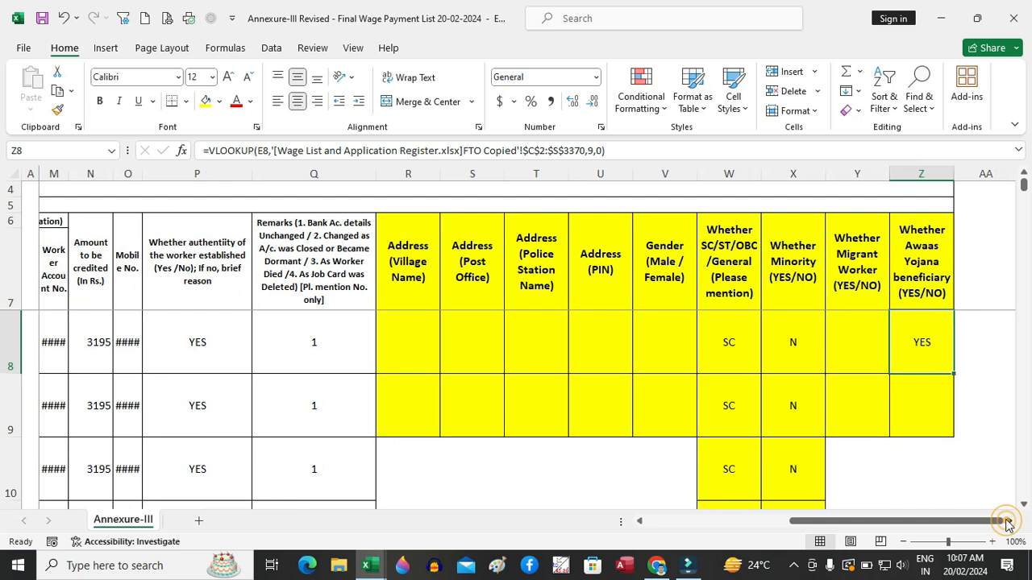
{"action": "double_click", "coordinate": [956, 377]}
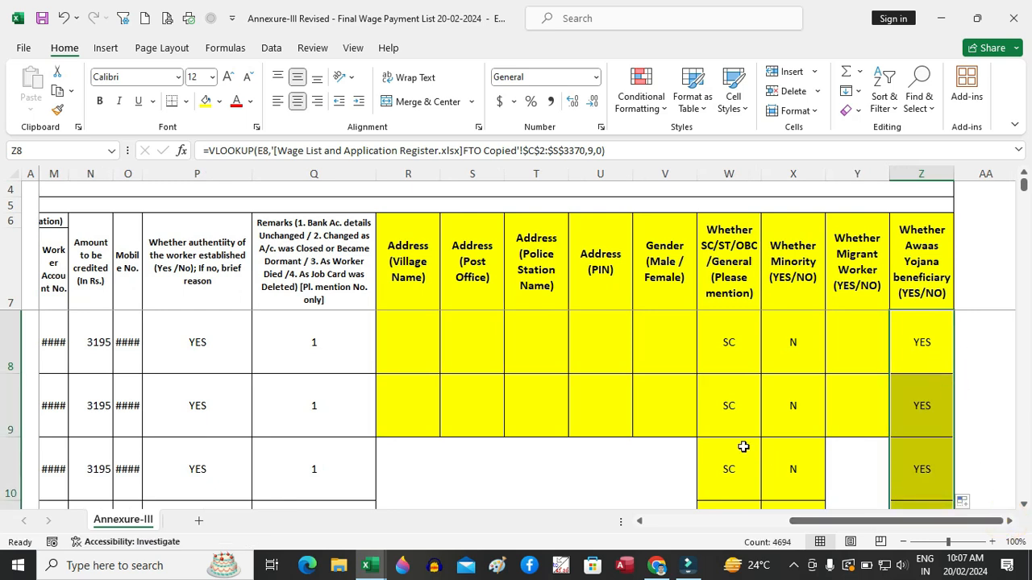